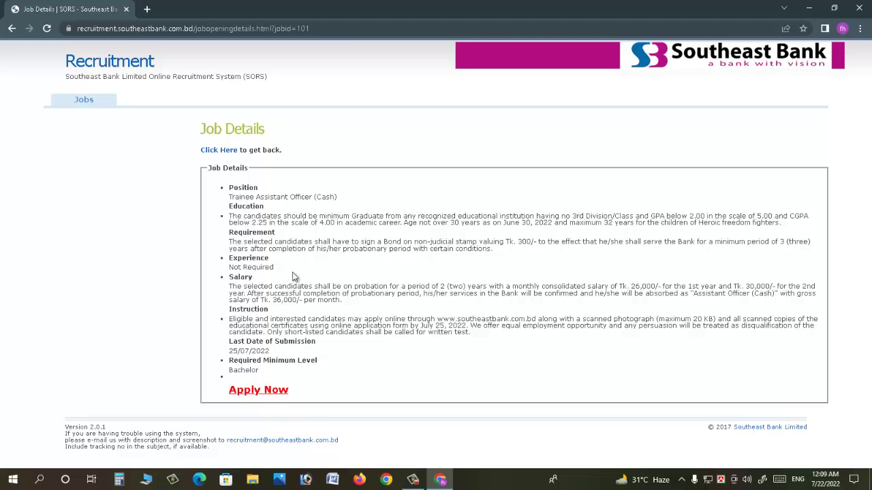
- Review the Trainee Assistant Officer (Cash) requirements and apply for the post
drag(244, 188, 314, 191)
drag(233, 206, 293, 206)
drag(239, 266, 264, 281)
click(248, 284)
click(253, 394)
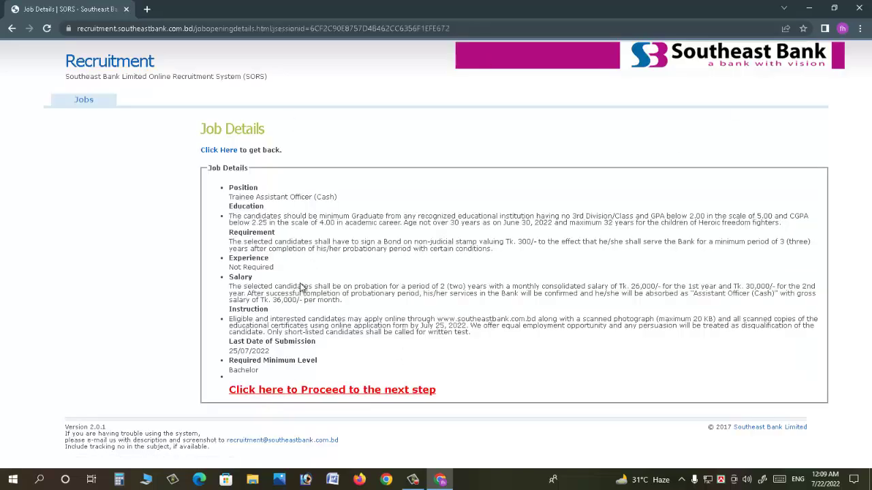
- Proceed to the next application step and choose to register a new account instead of signing in
click(315, 393)
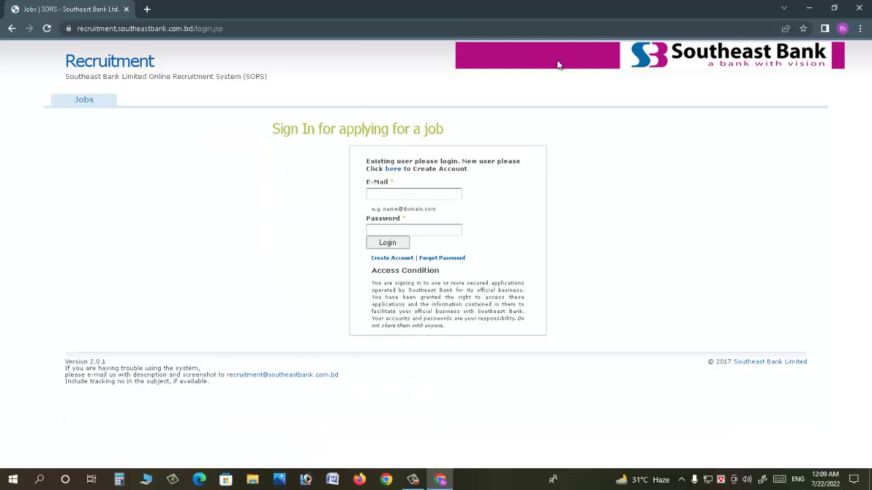
click(430, 193)
click(420, 228)
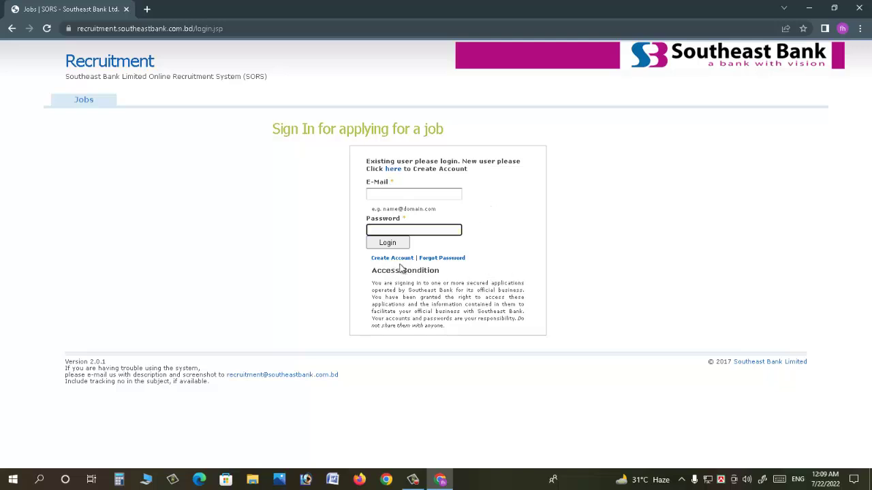
click(382, 261)
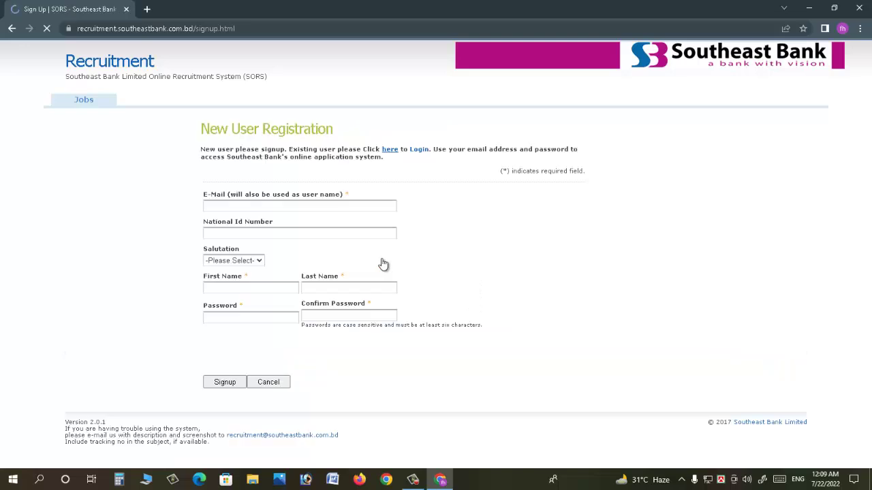
- Enter the applicant's e-mail, national ID number, salutation, and first and last name
click(243, 206)
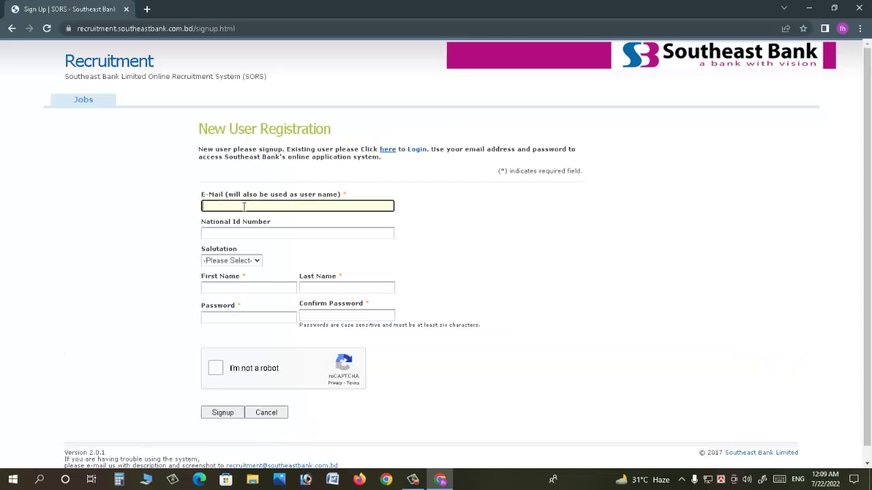
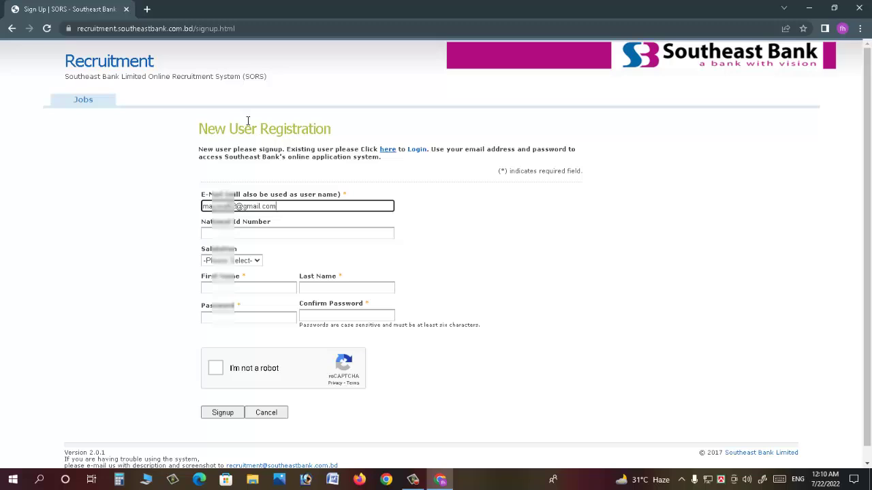
key(Tab)
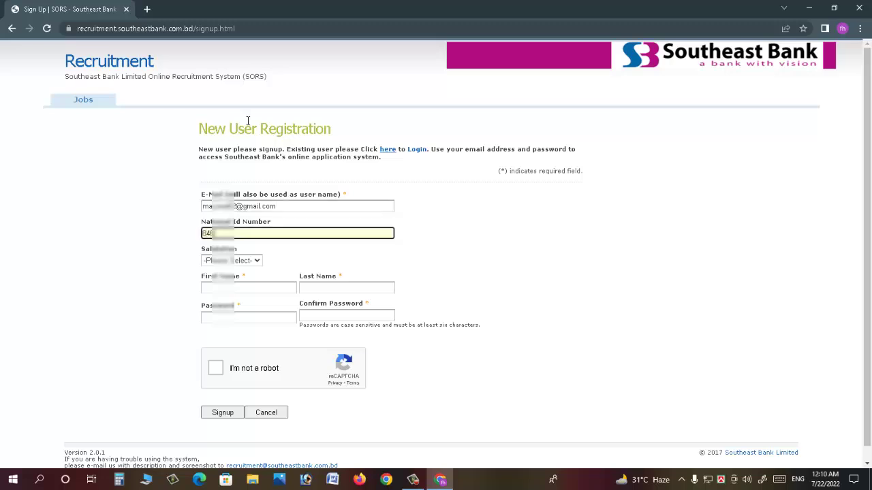
key(Tab)
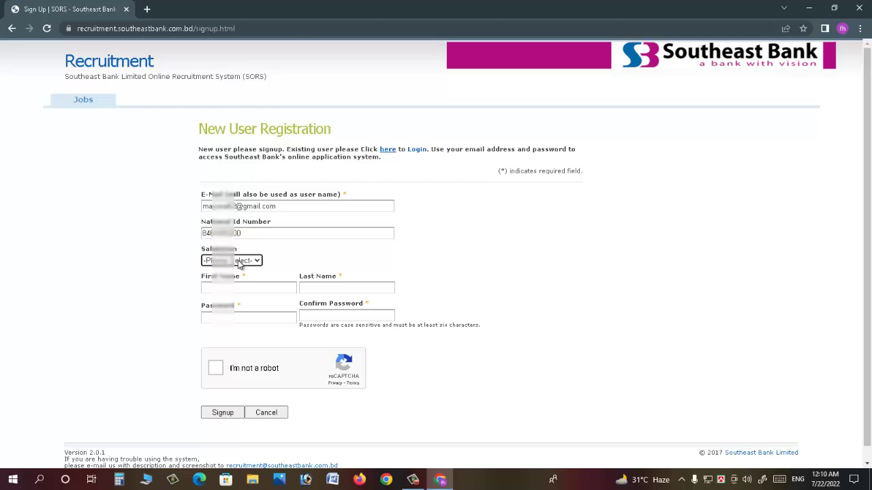
click(239, 261)
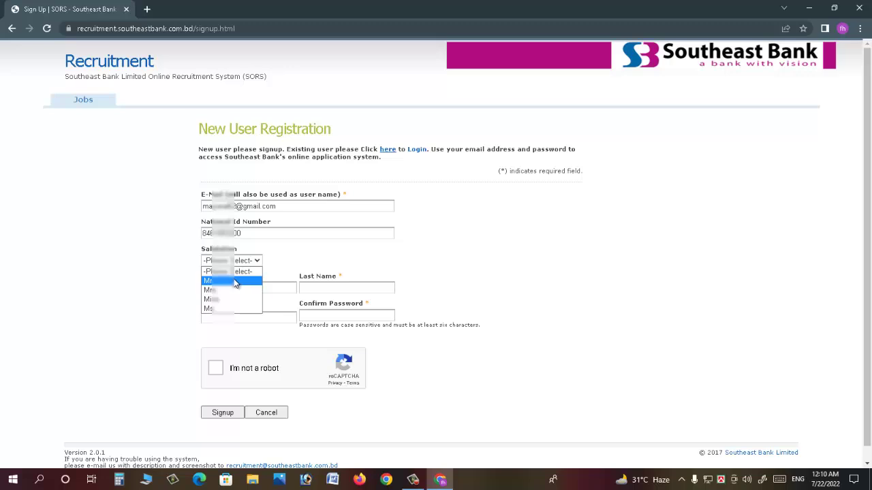
click(235, 293)
click(228, 287)
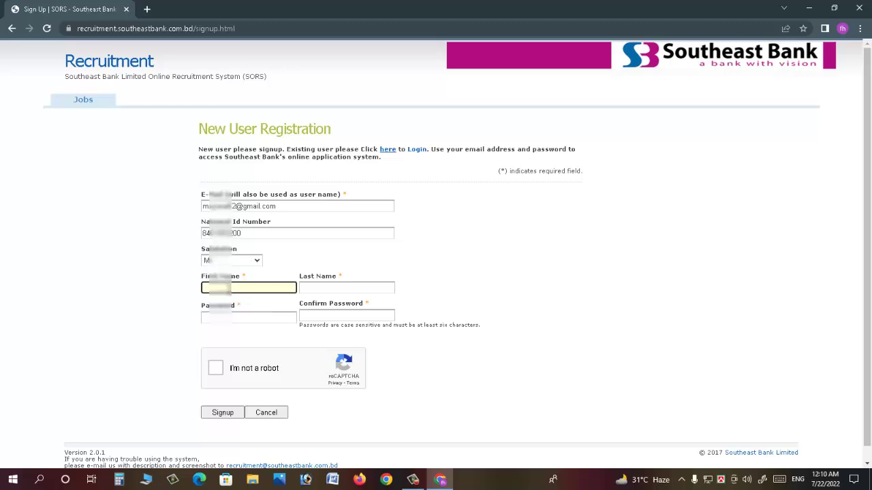
key(Tab)
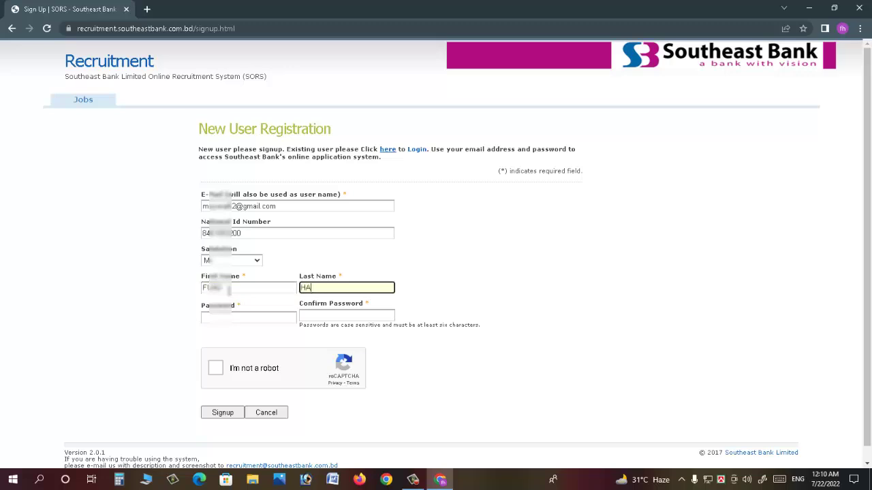
- Set and confirm the account password, pass the reCAPTCHA check, and submit the signup
key(Tab)
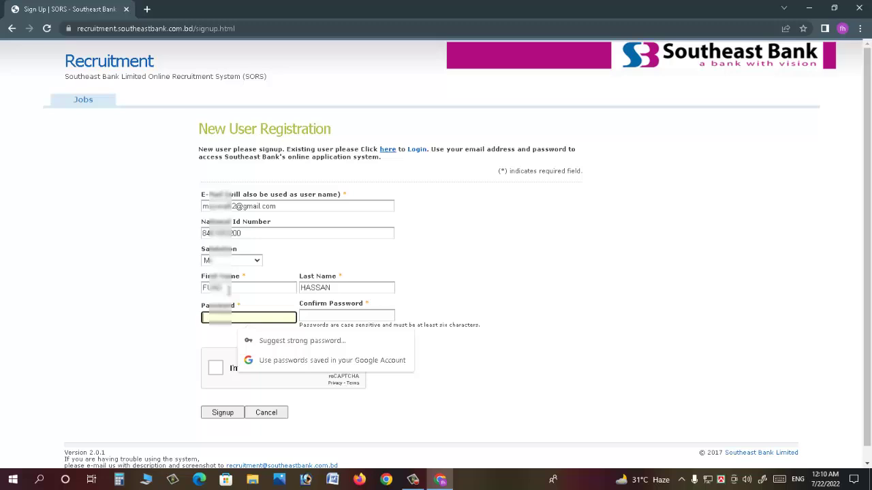
text(•••••)
key(Tab)
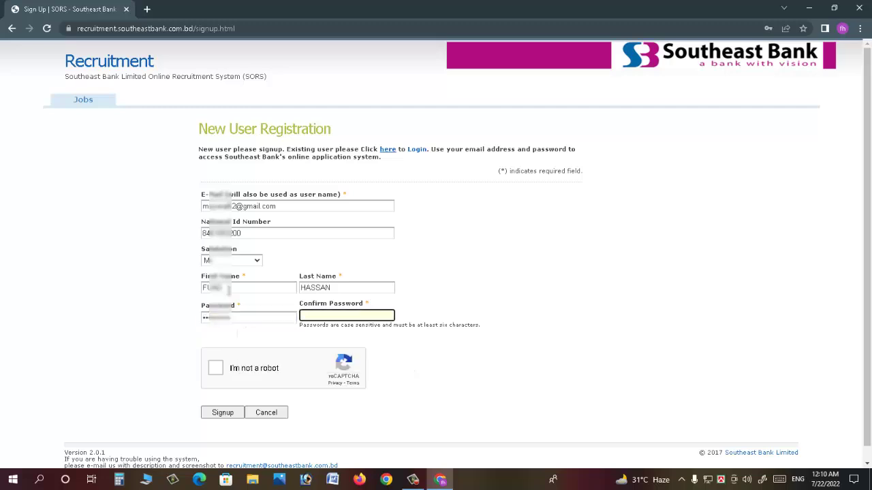
text(••••)
click(217, 370)
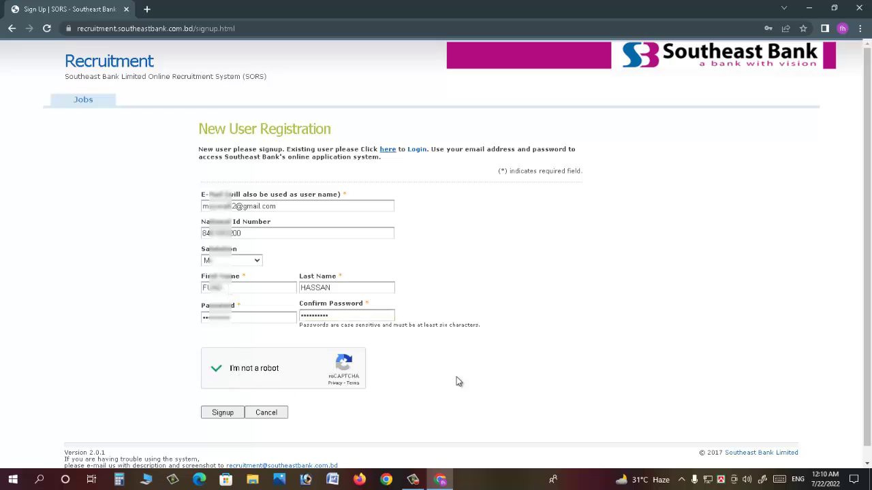
click(225, 414)
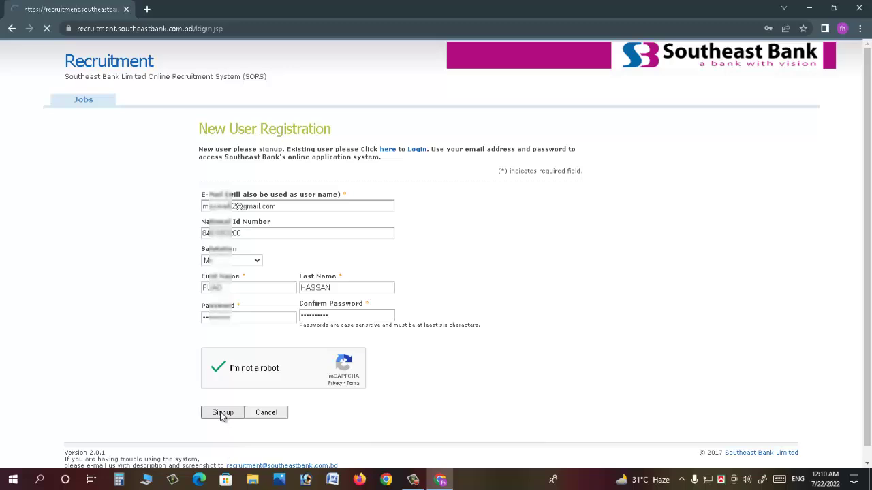
- Dismiss the save-password prompt and log in with the new account's e-mail and password
click(787, 184)
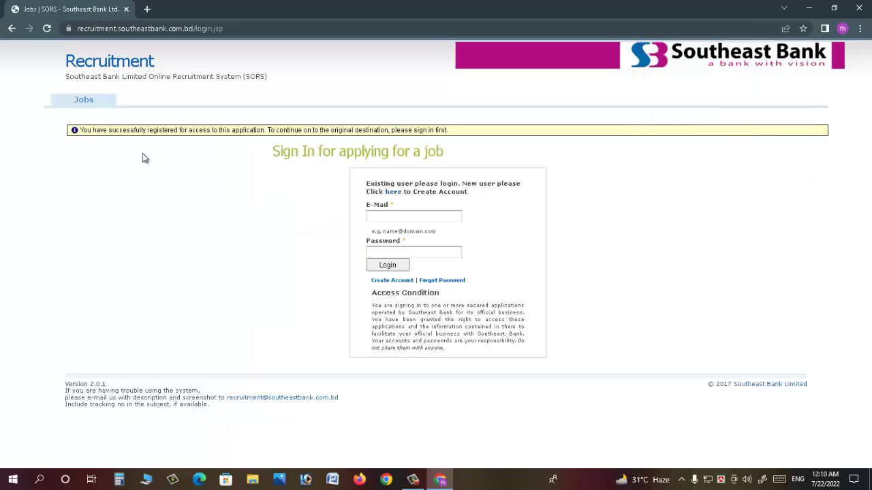
drag(168, 132, 211, 131)
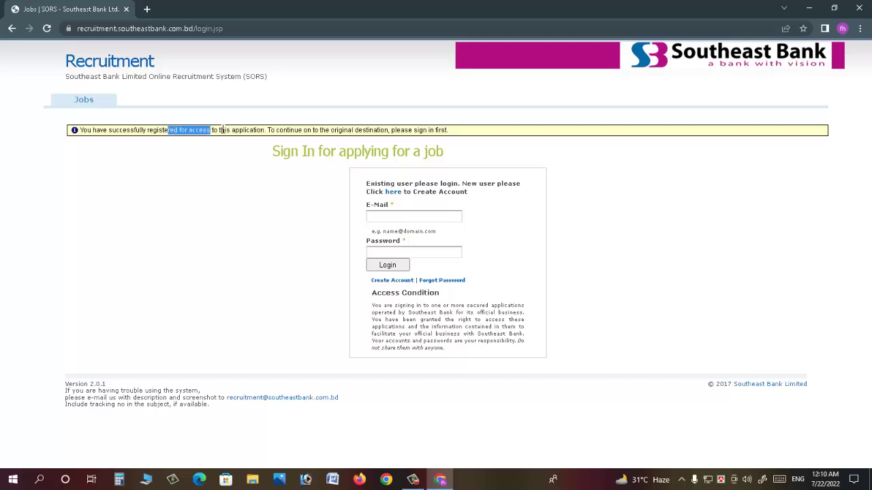
click(287, 143)
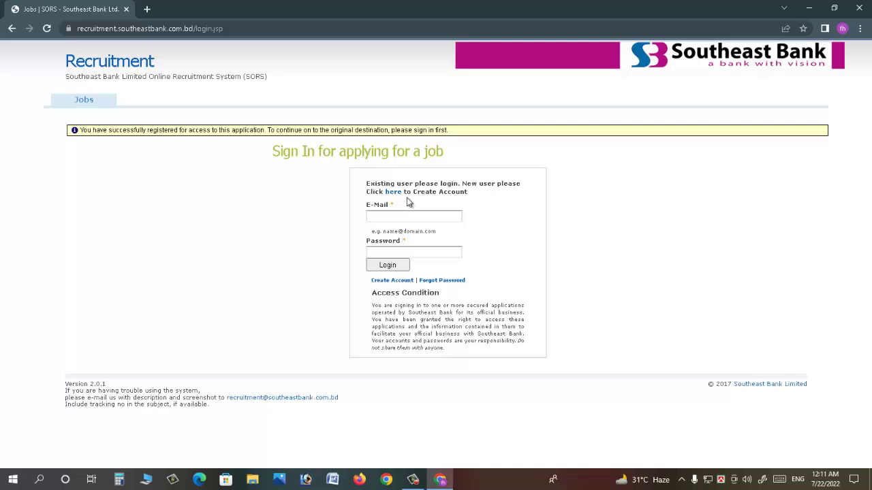
click(406, 217)
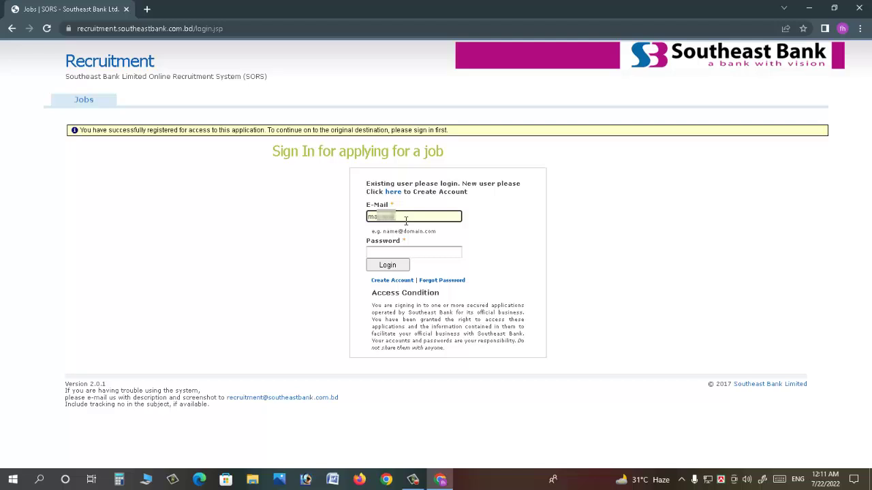
key(Tab)
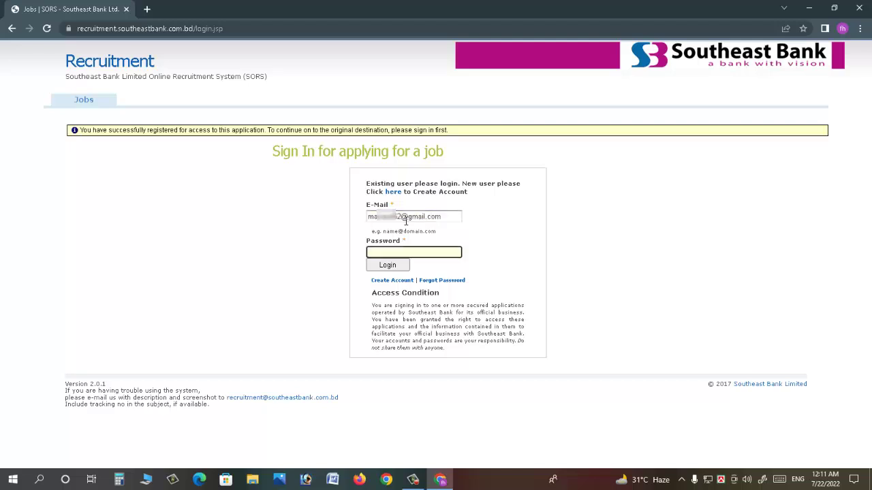
text(••••••••••)
click(390, 267)
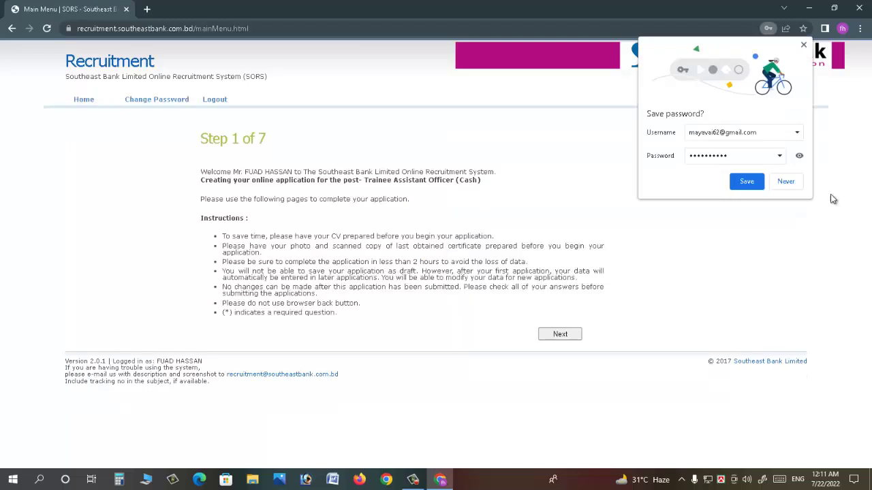
- Decline saving the password and read the Step 1 of 7 application instructions
click(787, 181)
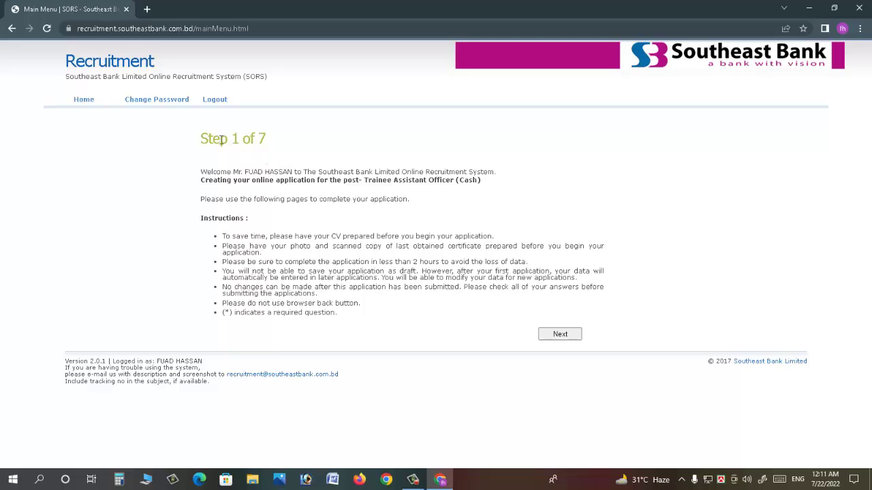
drag(207, 140, 267, 141)
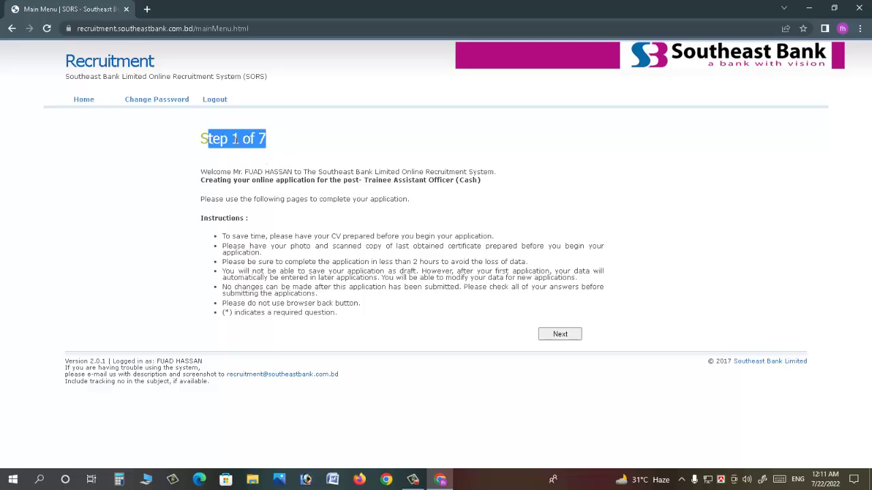
click(275, 246)
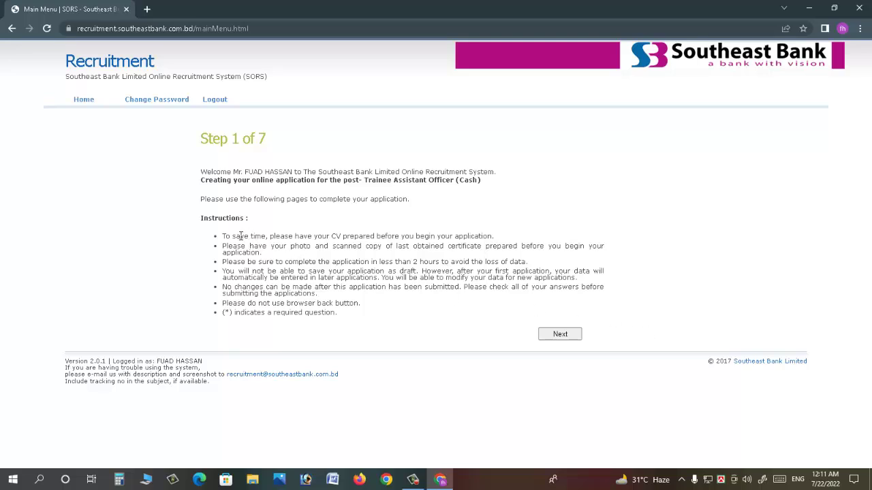
drag(240, 237, 366, 307)
click(310, 271)
- Continue to Step 2 and enter the applicant's, father's and mother's names
click(560, 335)
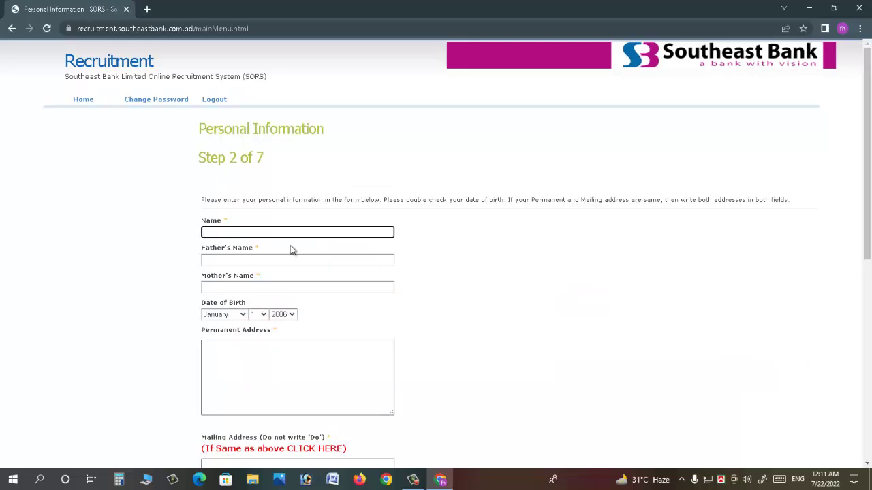
key(Tab)
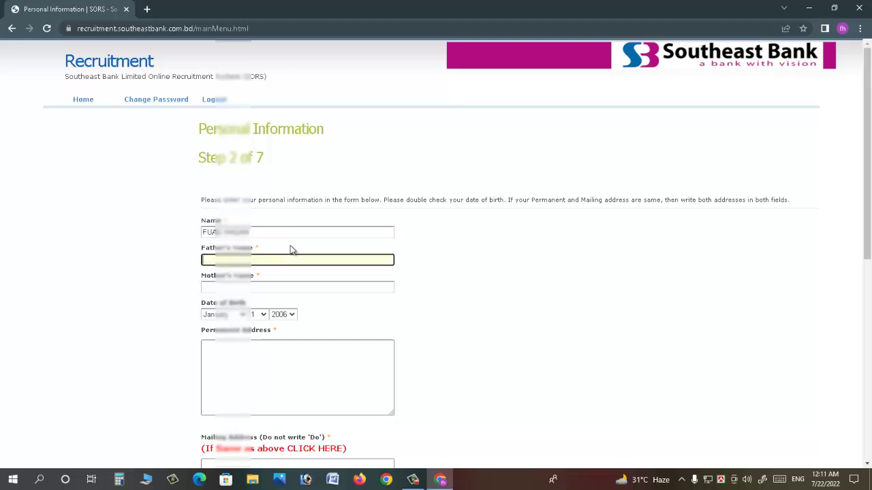
key(Tab)
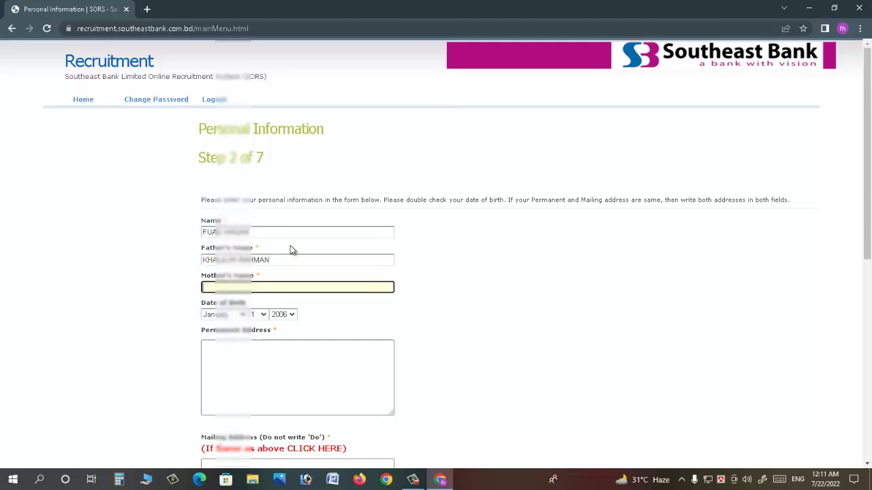
- Set the date of birth to 8 June 1994
key(Tab)
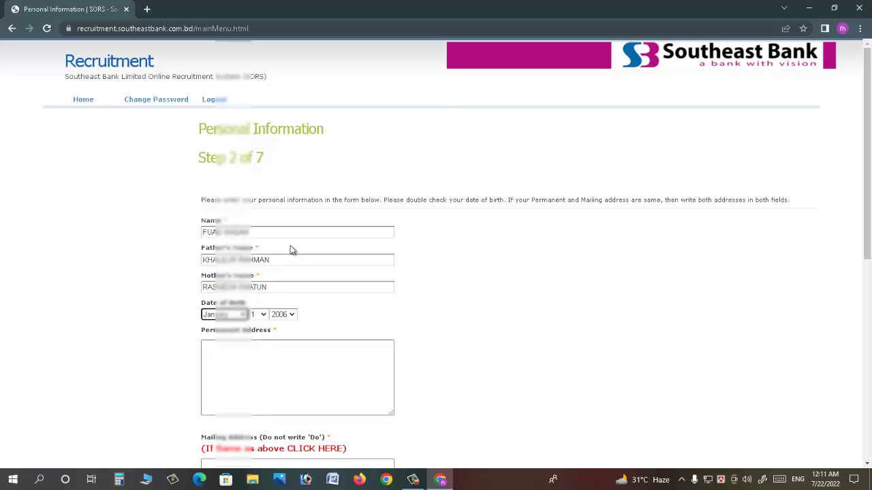
click(228, 315)
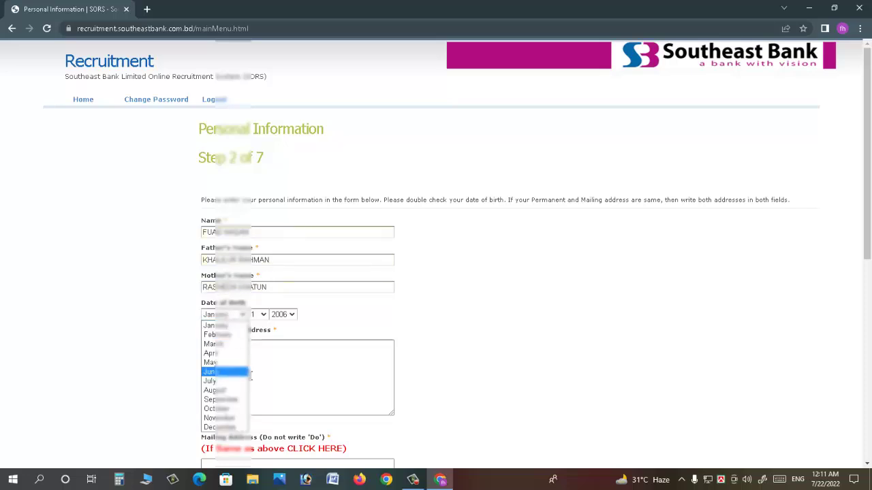
click(240, 373)
click(259, 314)
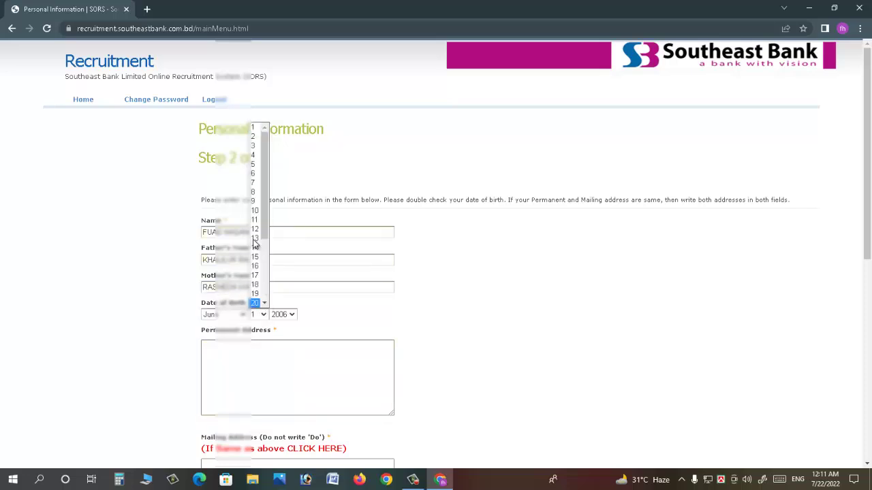
click(253, 192)
click(281, 316)
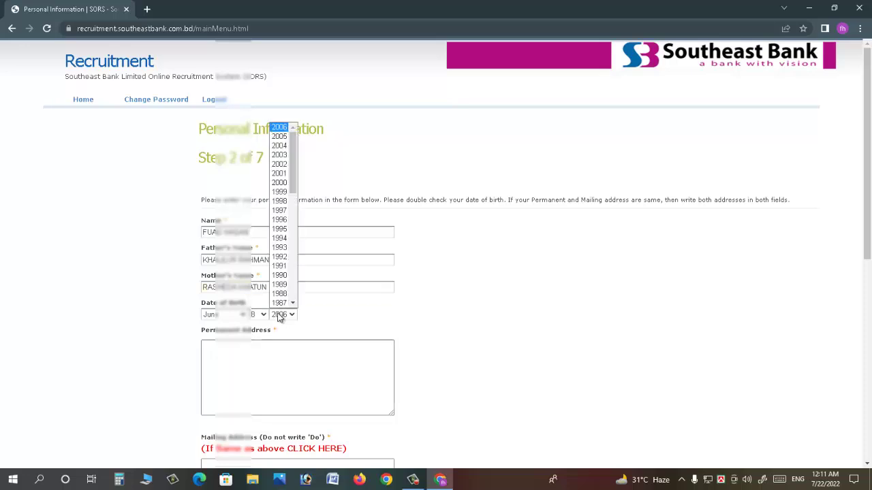
text(1994)
key(Return)
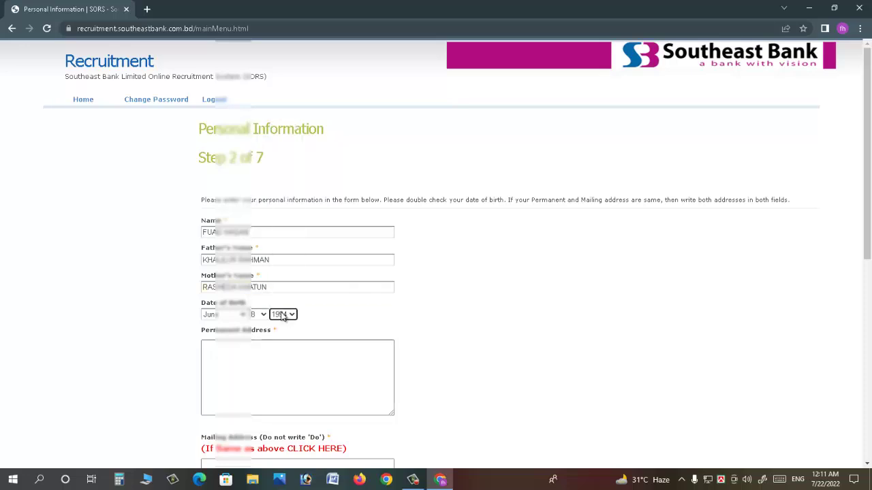
- Enter the applicant's permanent and mailing addresses
click(278, 349)
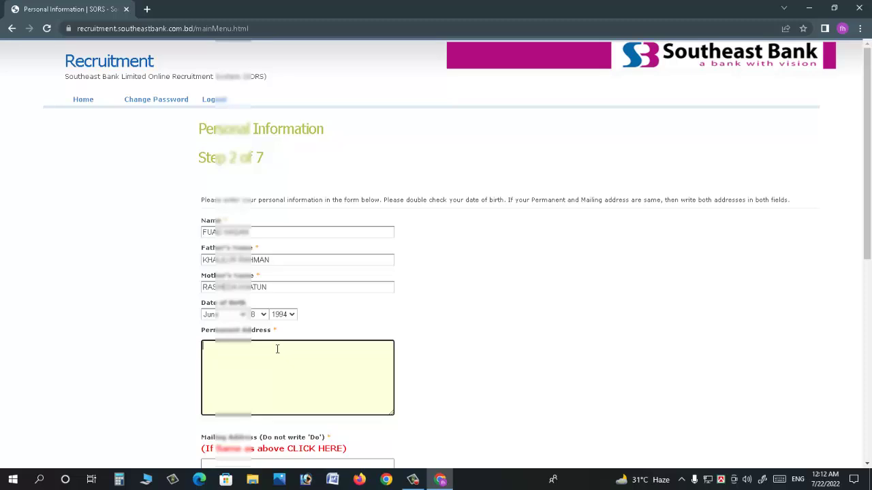
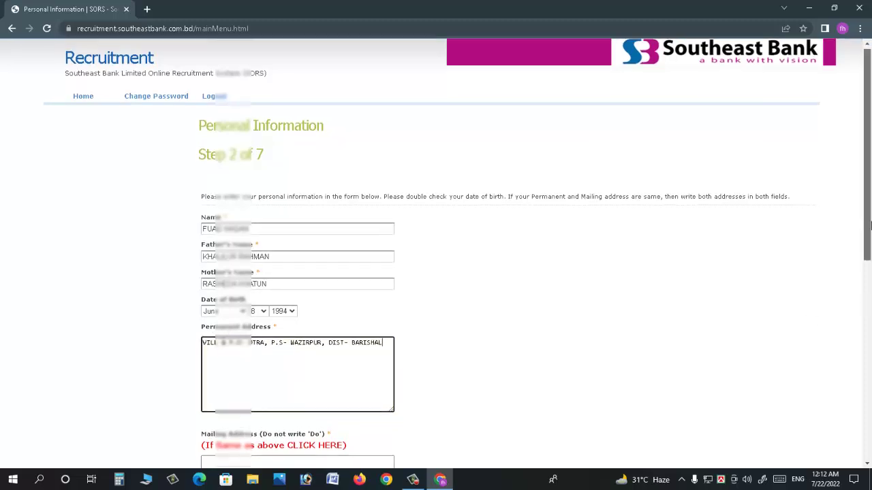
scroll(272, 177, down, 5)
click(235, 150)
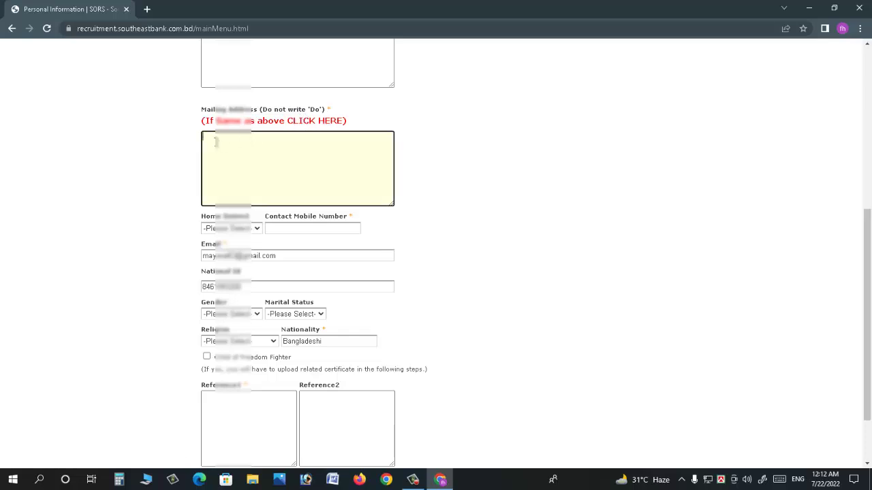
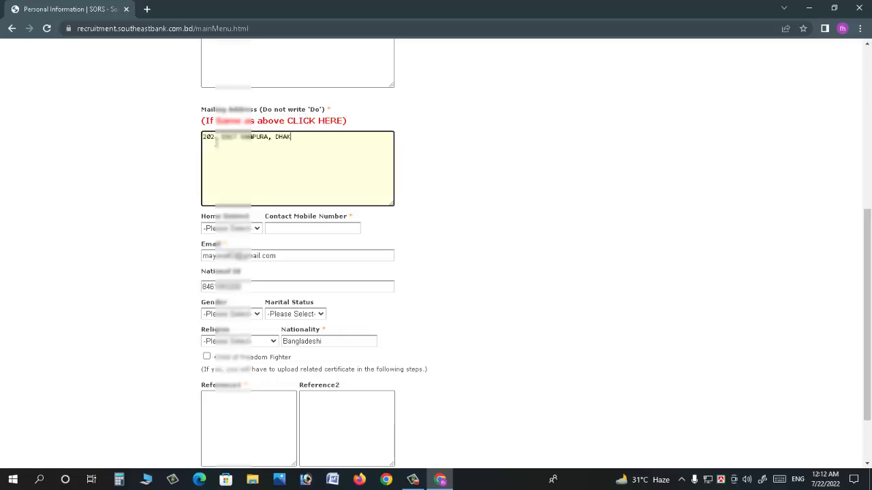
- Choose the home district and enter the applicant's mobile number
key(Tab)
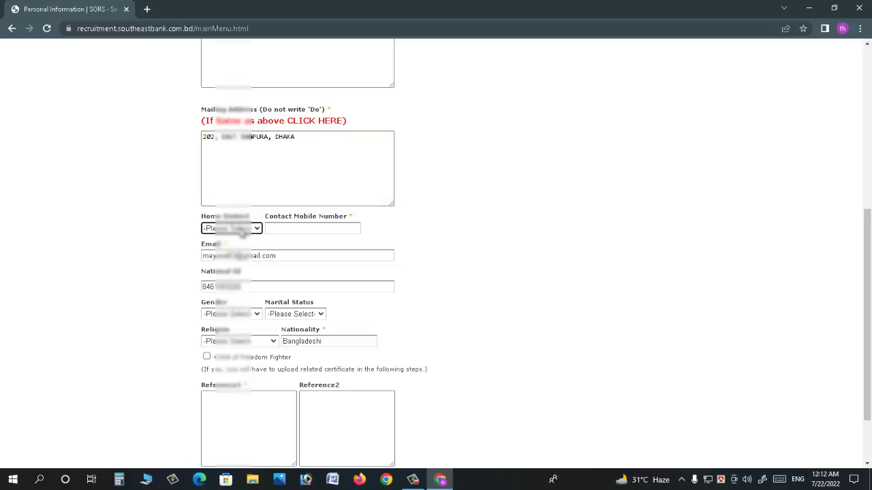
click(244, 229)
key(Down)
key(Down)
key(Down)
key(Down)
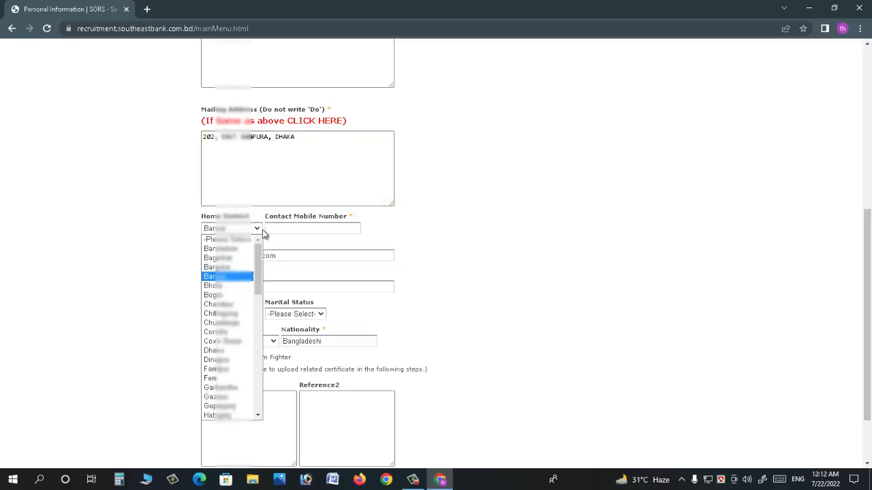
key(Tab)
text(0)
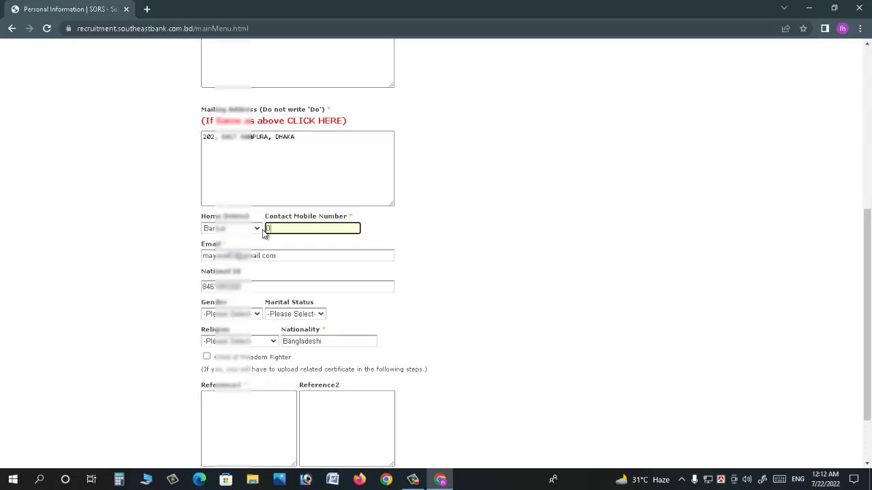
text(16??????49)
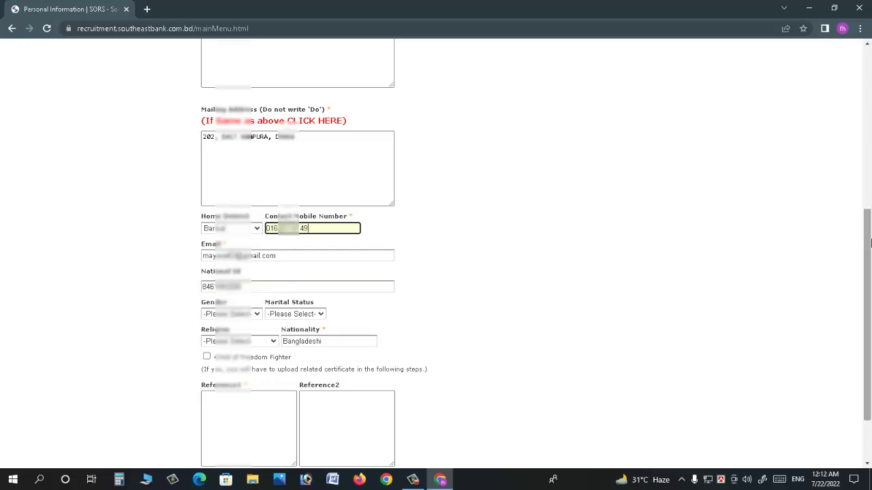
- Set gender Male, marital status Single and religion Islam, leaving Freedom Fighter unticked
scroll(392, 279, down, 2)
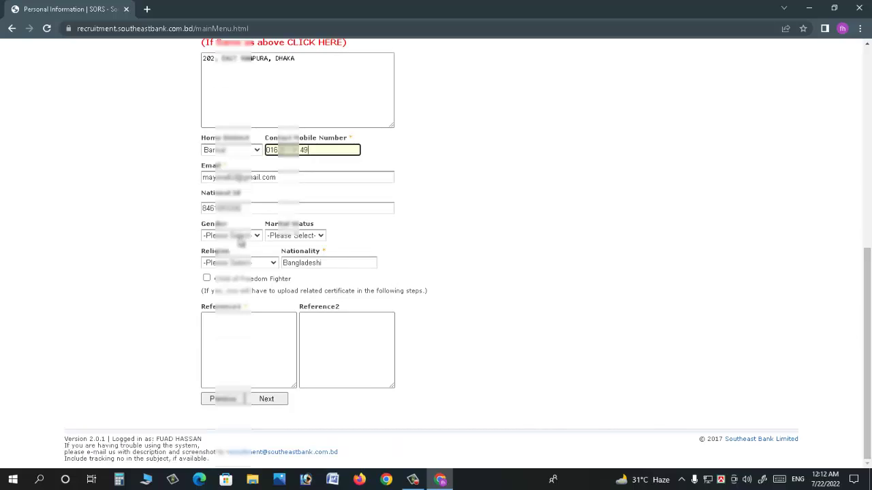
click(242, 236)
click(228, 254)
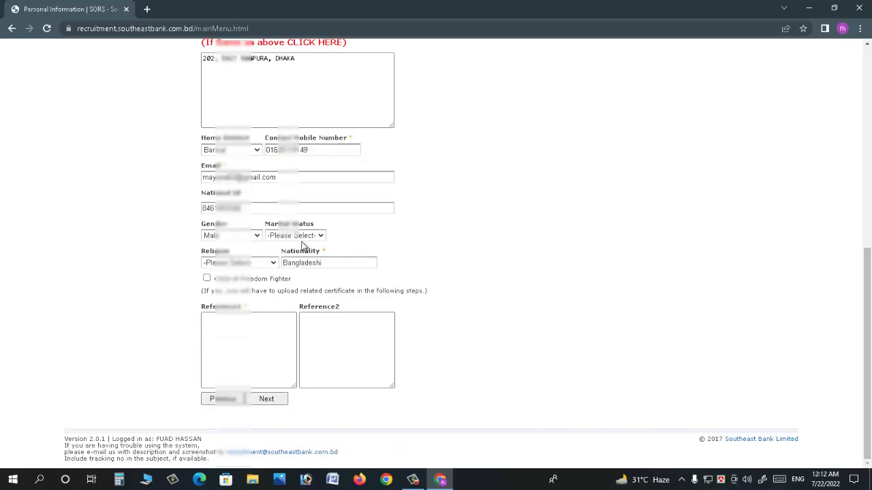
click(296, 237)
click(296, 256)
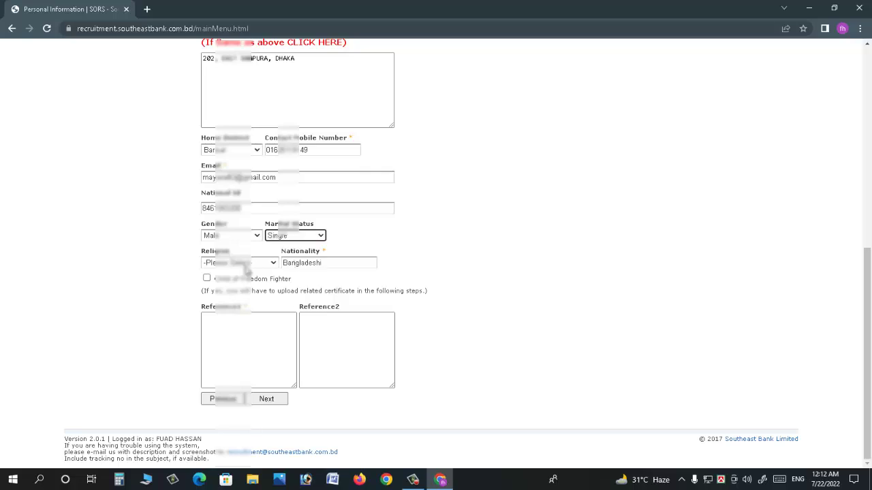
click(222, 265)
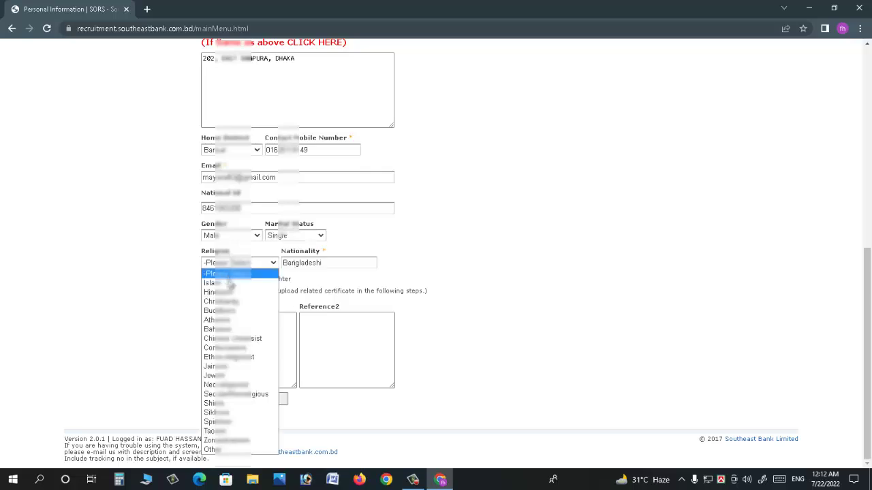
click(230, 284)
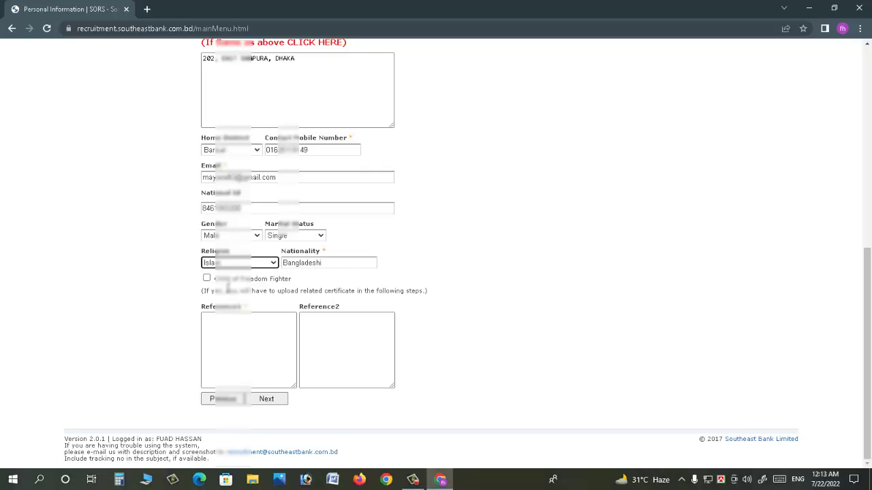
click(207, 280)
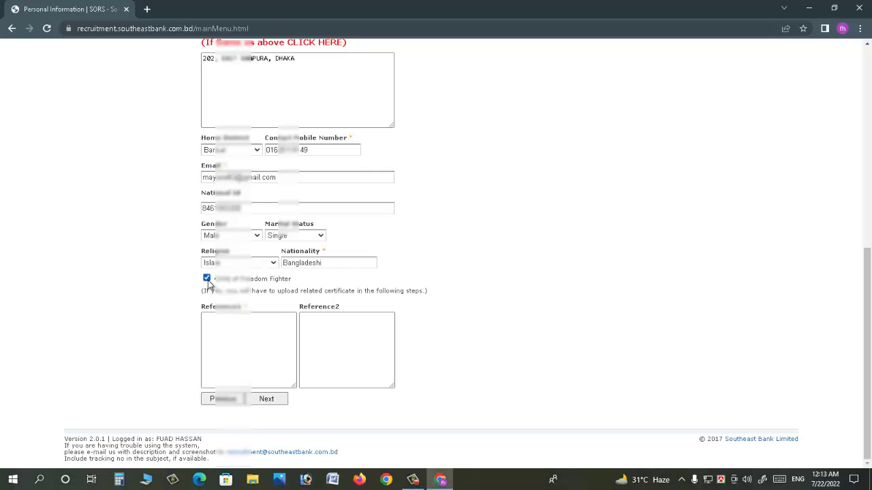
click(207, 280)
- Fill Reference1 with the referee's name, position, phone number and e-mail on separate lines
click(246, 329)
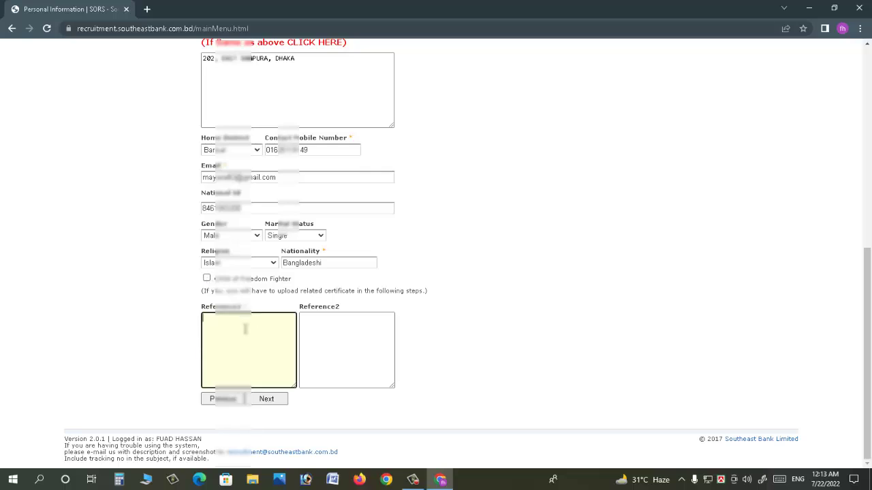
key(Return)
text(ASS)
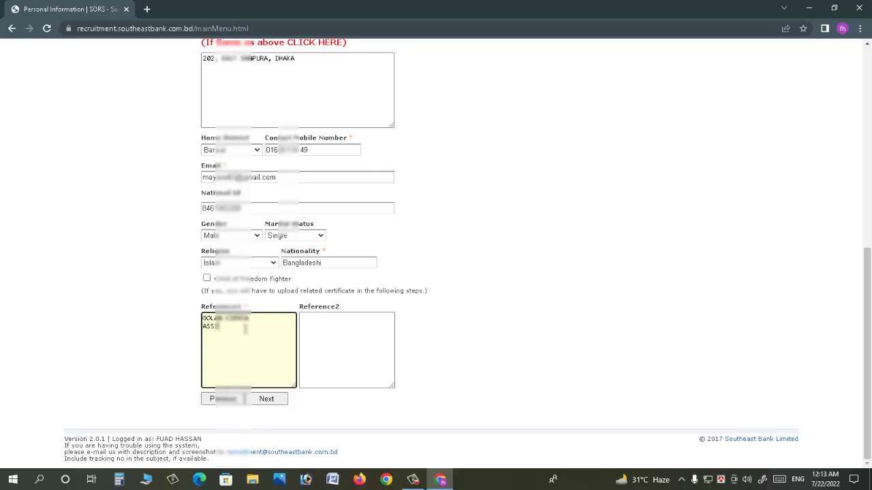
text(OC. PROFESSOR BARI)
key(Return)
text(0154)
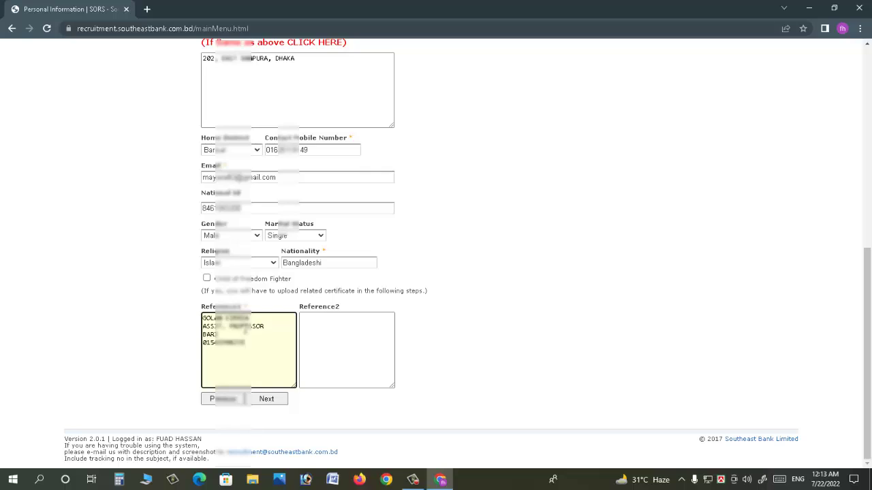
key(Return)
key(BackSpace)
click(312, 324)
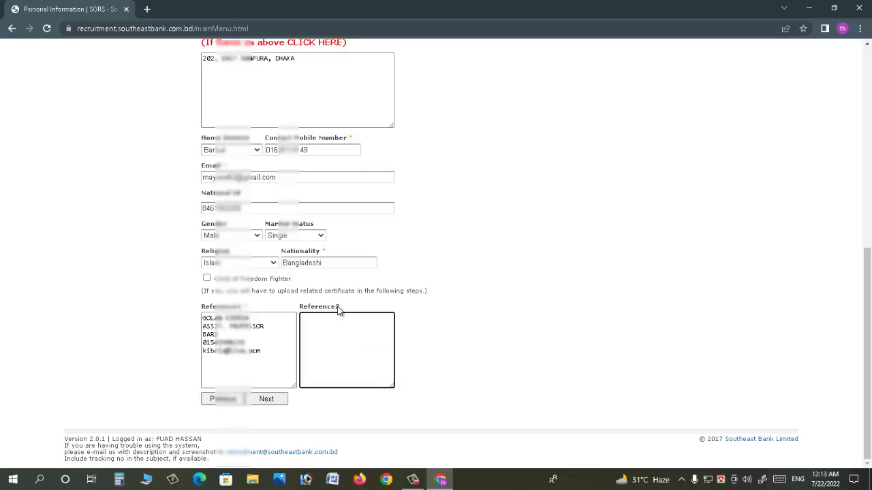
drag(249, 307, 262, 355)
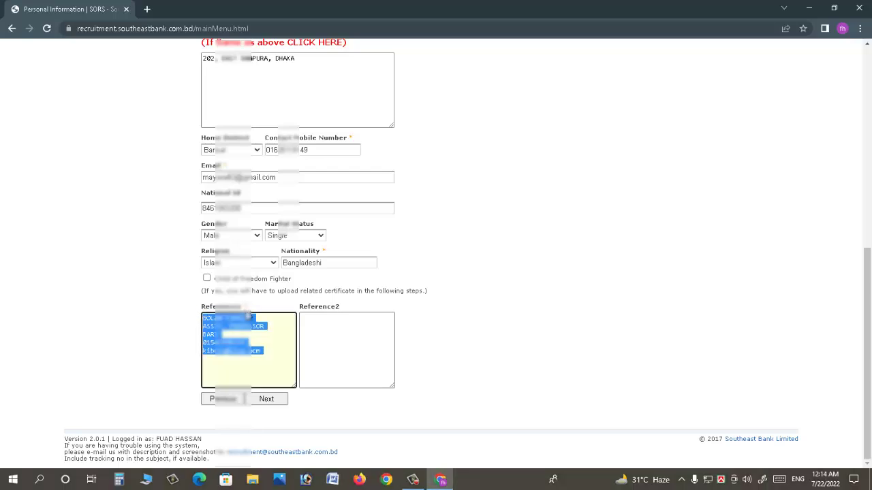
click(242, 307)
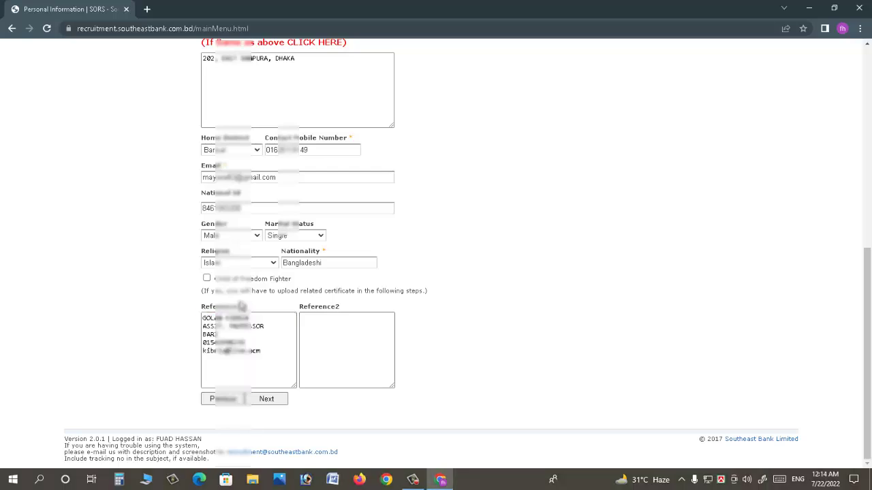
- Submit the personal information and review the address-length warning
click(267, 400)
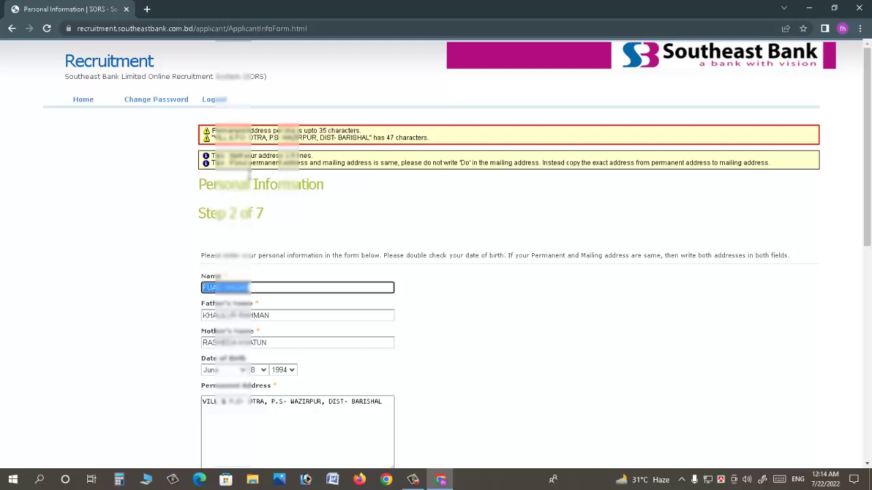
drag(234, 130, 350, 128)
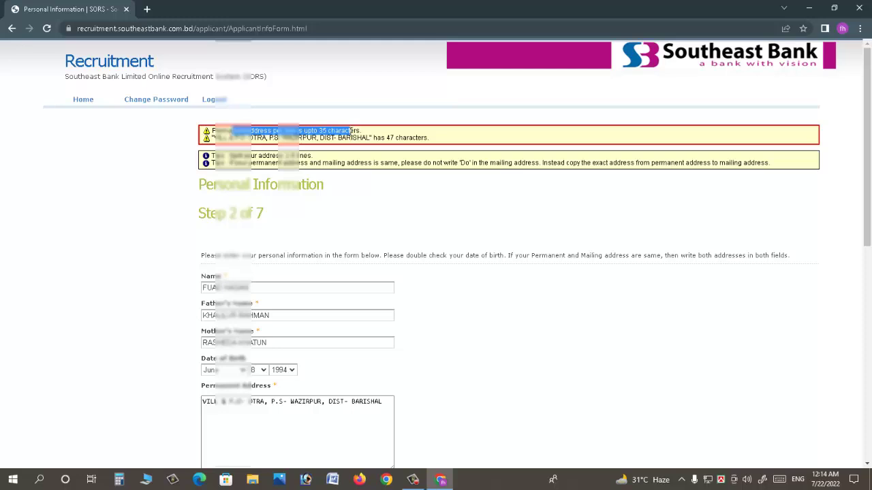
click(297, 155)
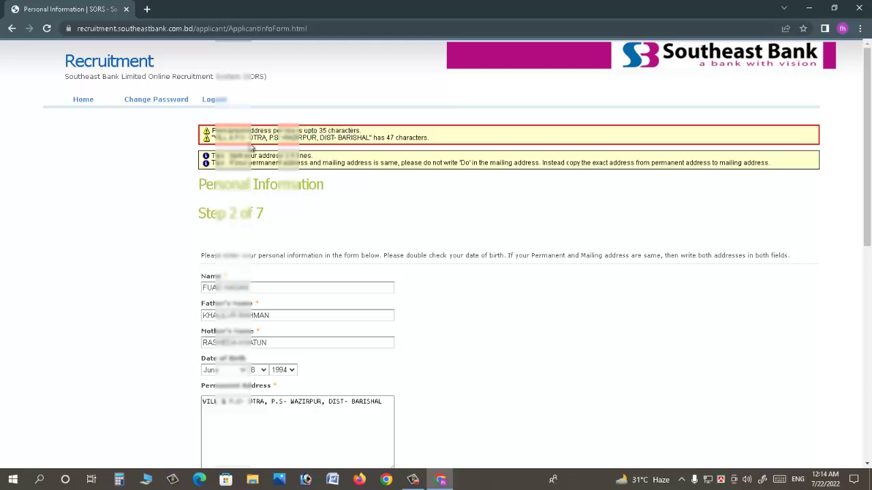
drag(271, 156, 526, 163)
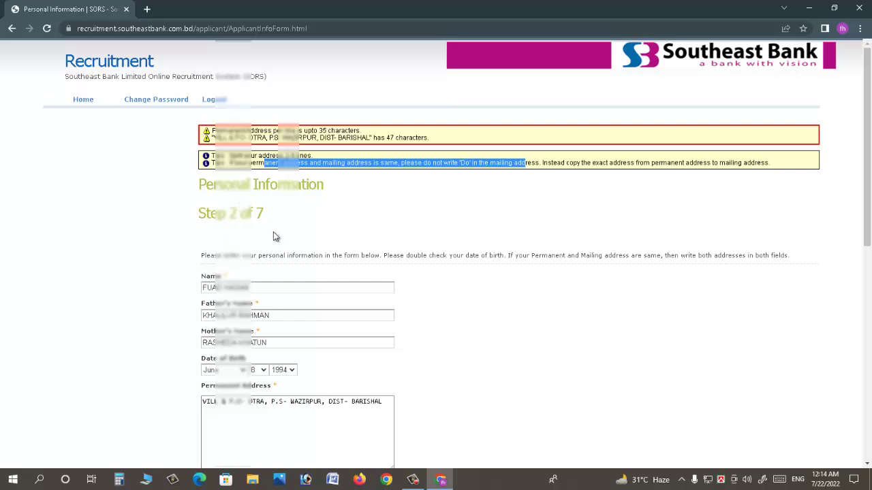
- Move the district part of the permanent address onto a second line and resubmit
scroll(279, 246, down, 4)
click(308, 138)
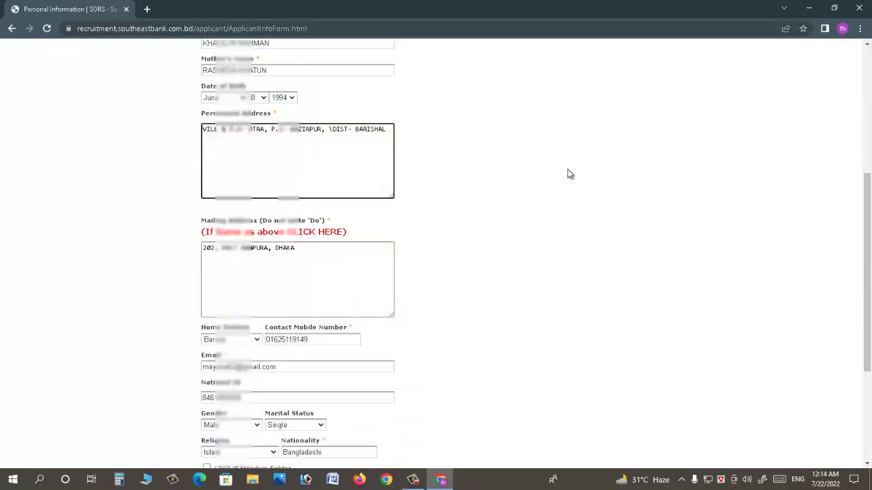
key(Return)
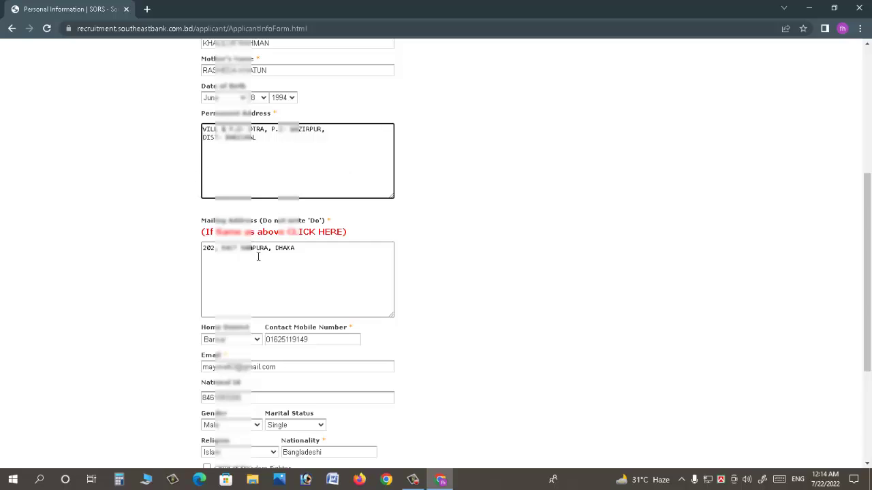
scroll(278, 253, down, 3)
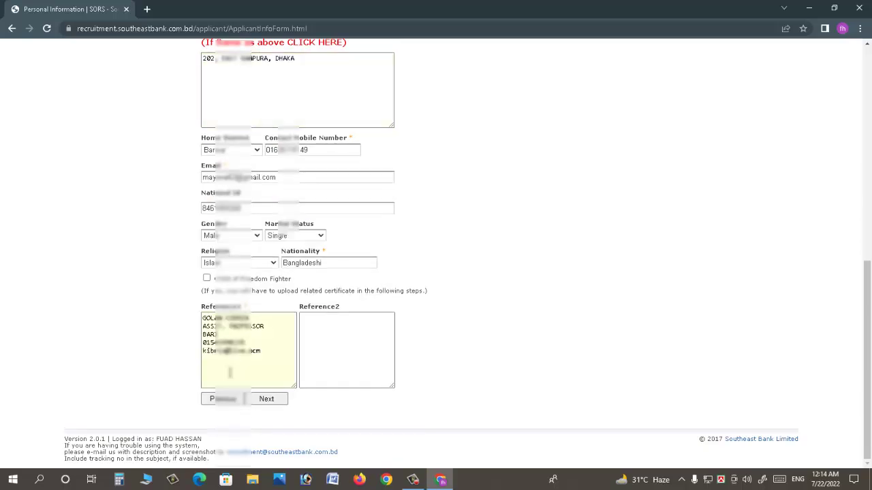
click(267, 402)
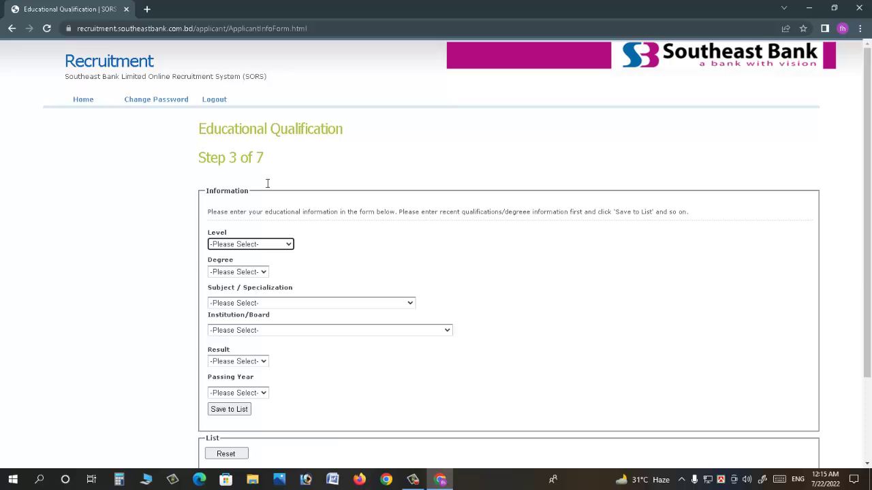
- Choose level Masters, degree MBA and subject Accounting
click(265, 250)
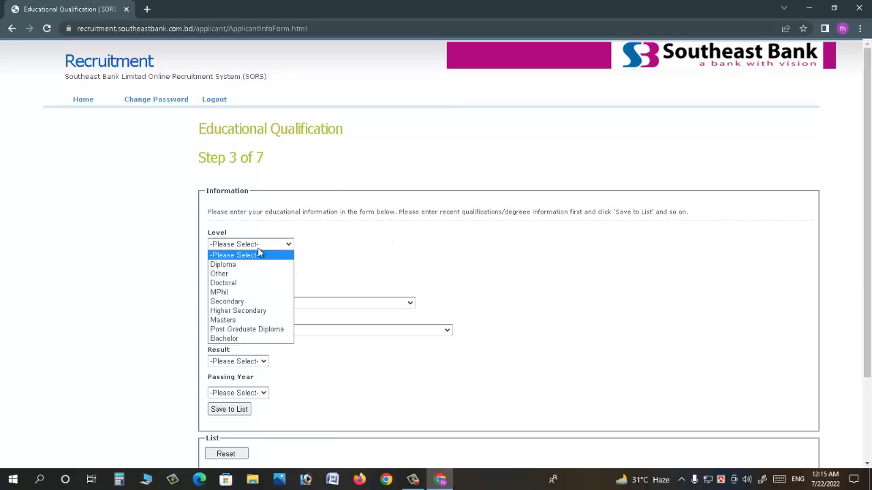
click(239, 320)
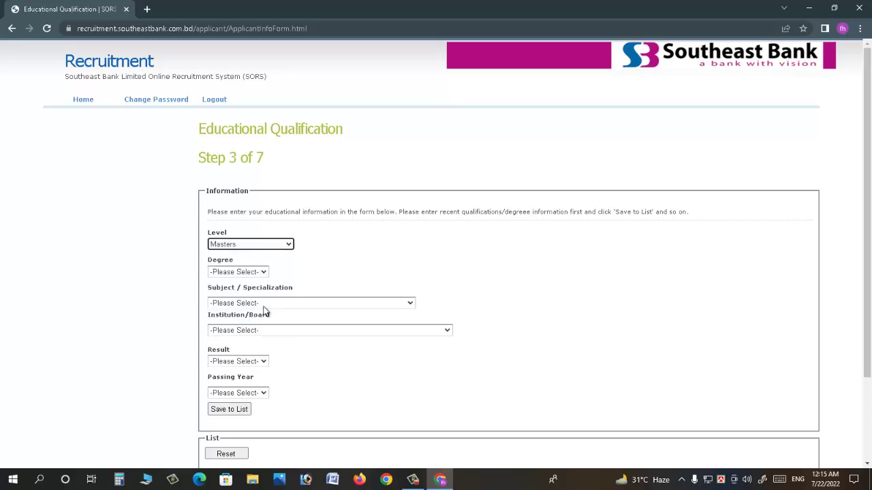
click(248, 273)
click(241, 275)
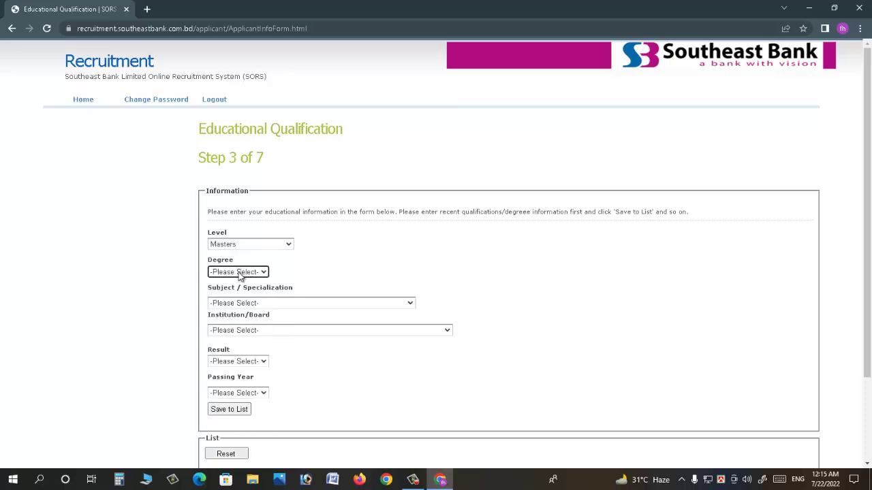
click(239, 275)
key(m)
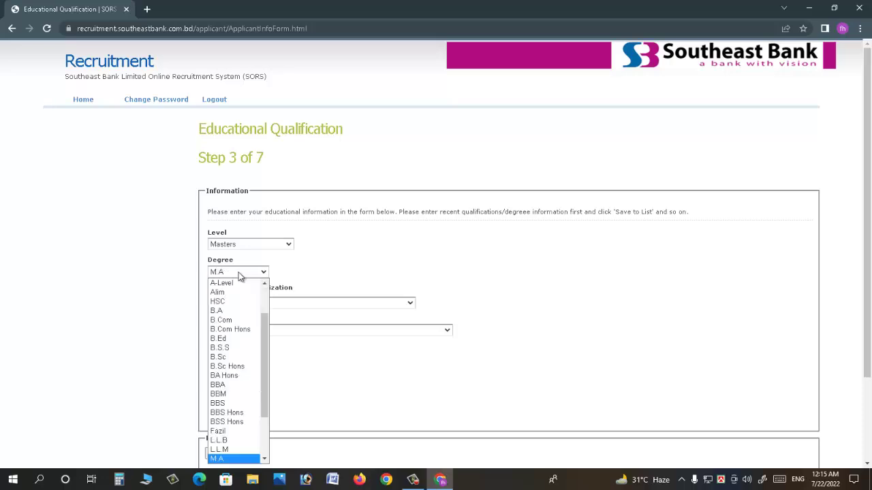
key(Down)
key(Down)
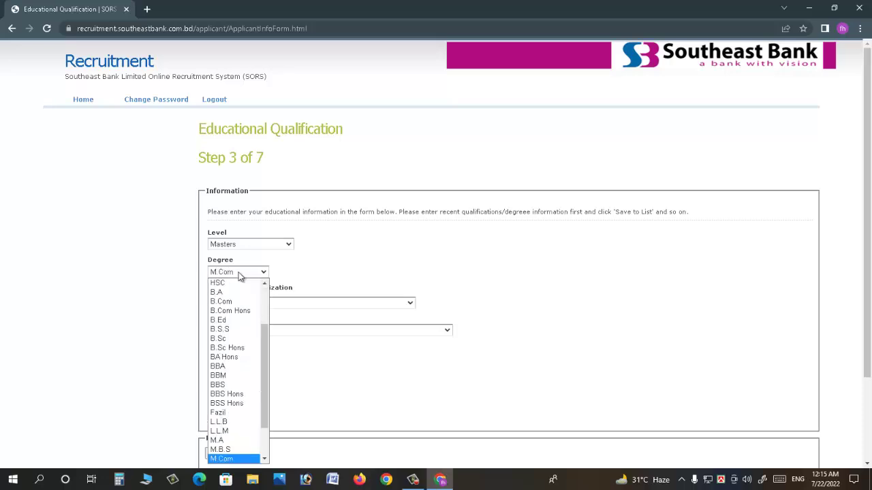
key(Down)
key(Down)
key(Down)
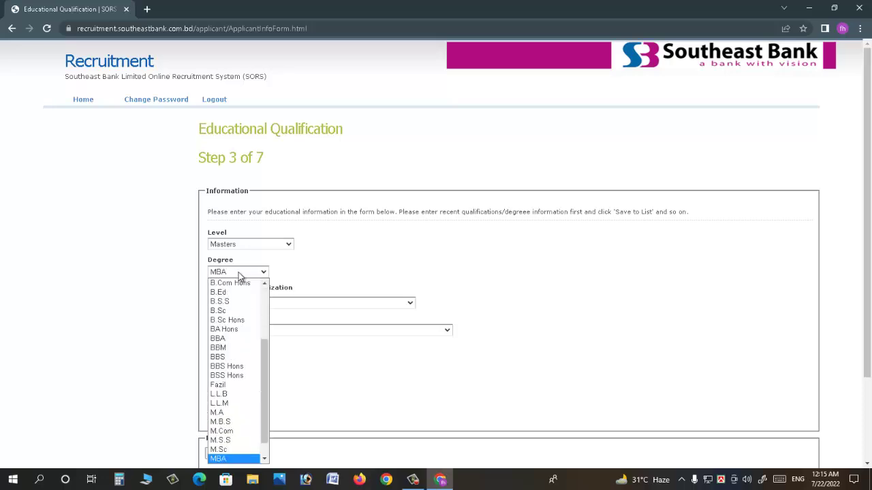
key(Return)
click(267, 302)
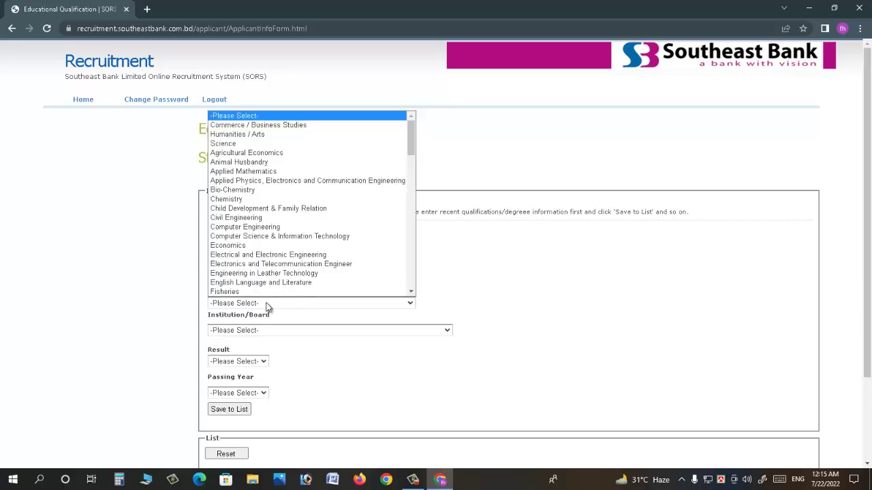
key(a)
key(a)
key(a)
key(a)
key(a)
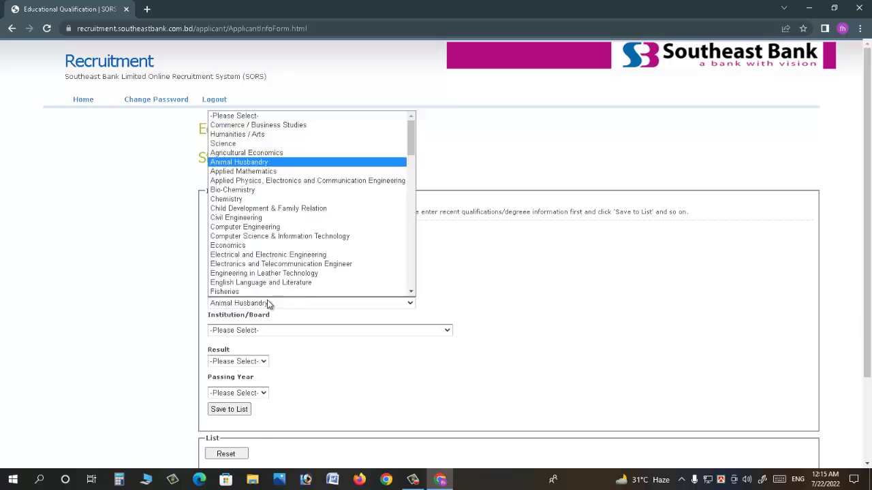
key(Return)
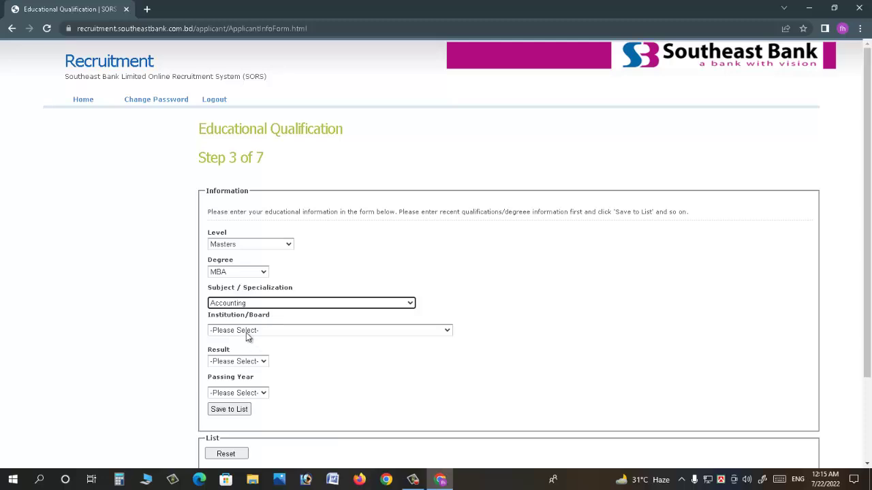
- Set the institution to Other Institution: GOVT. TITUMIR COLLEGE
click(249, 332)
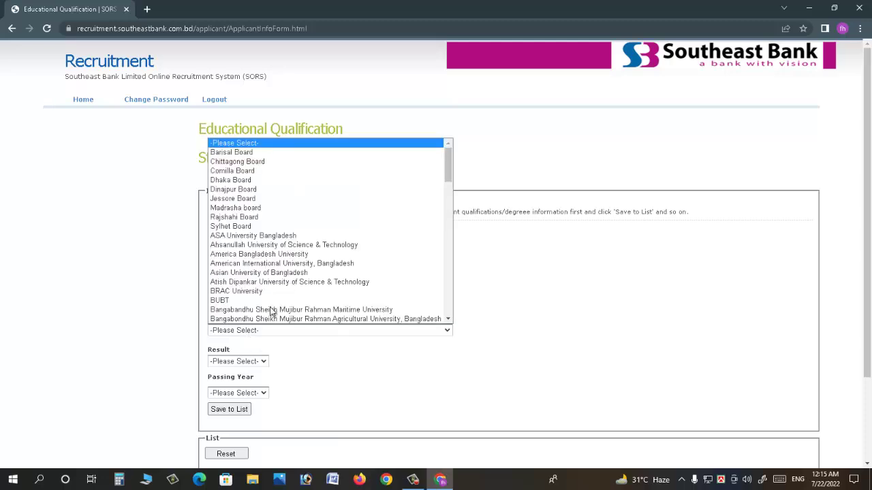
scroll(428, 293, down, 15)
scroll(428, 303, down, 1)
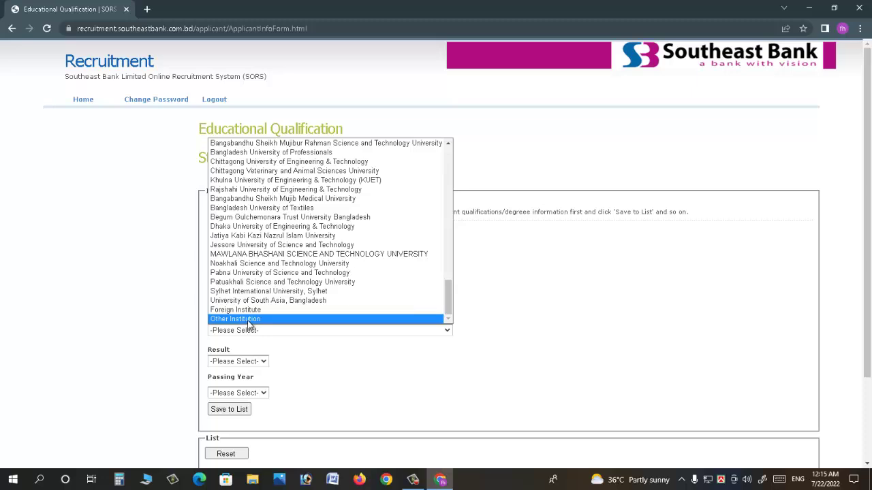
click(232, 320)
click(241, 353)
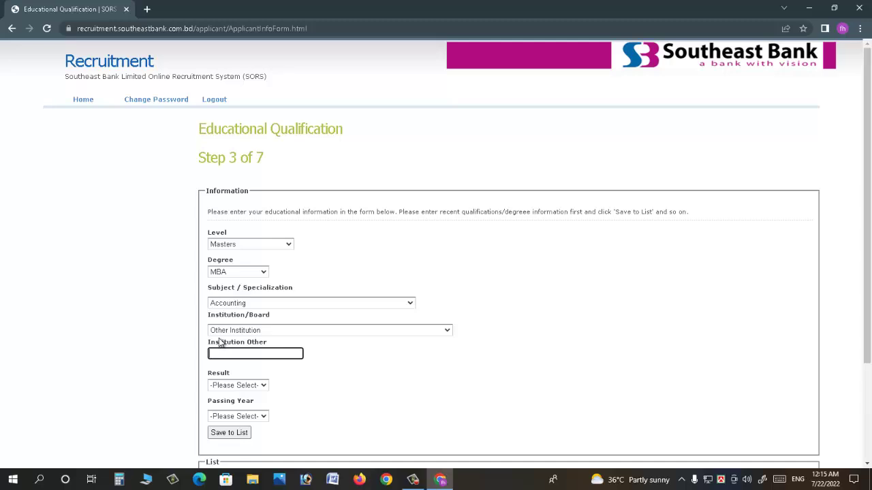
text(GOVT. TITUMIR COLLEGE)
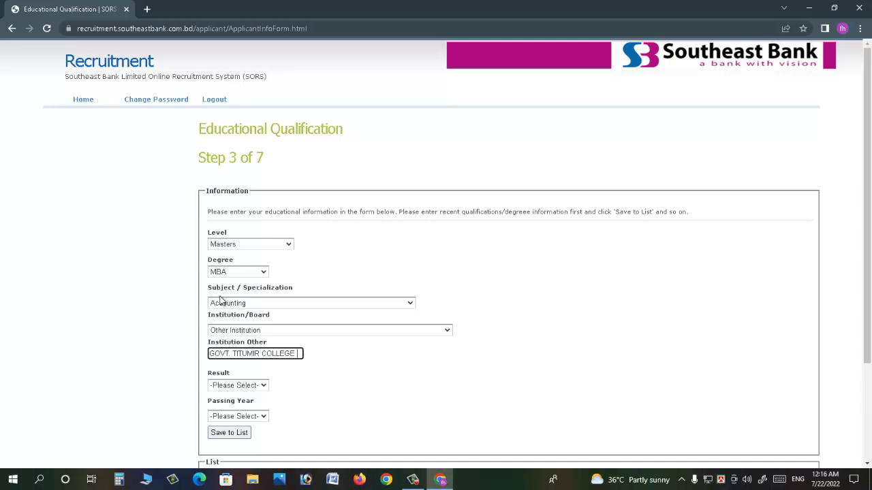
- Enter result Grade with GPA 3.02 out of 4.00, passing year 2017, and save the entry
click(263, 387)
click(244, 416)
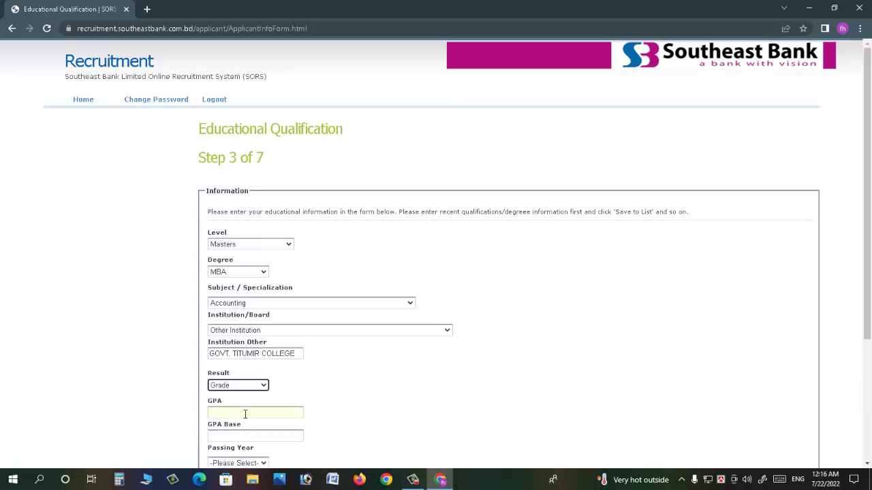
click(250, 413)
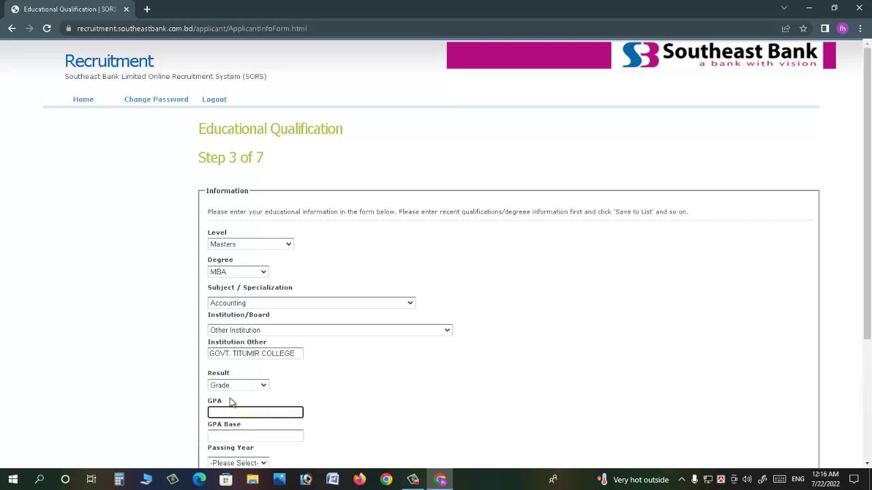
text(3.02)
click(247, 437)
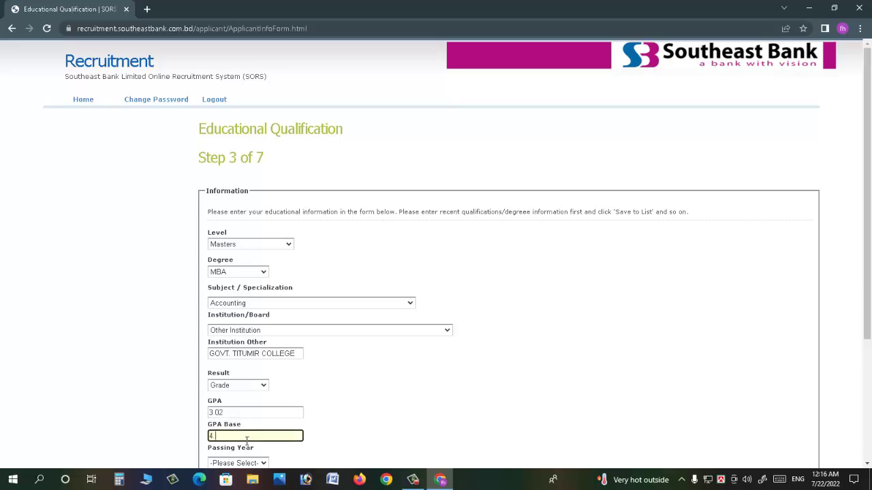
click(230, 464)
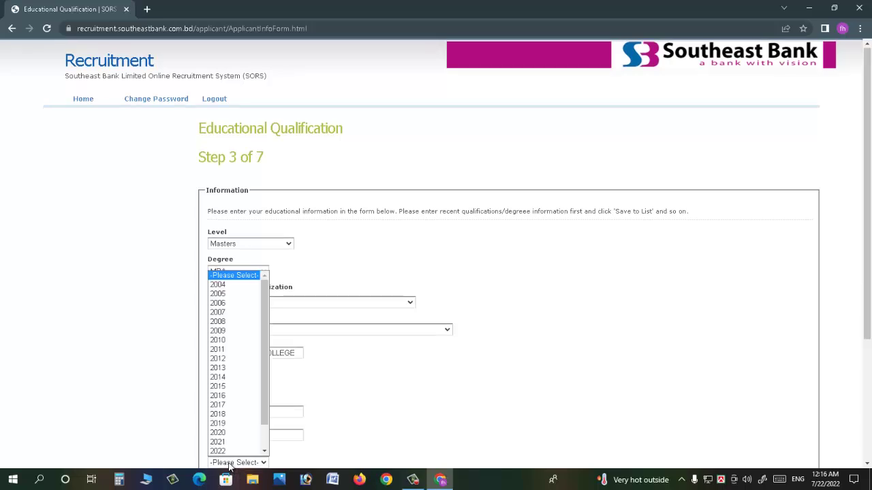
text(2017)
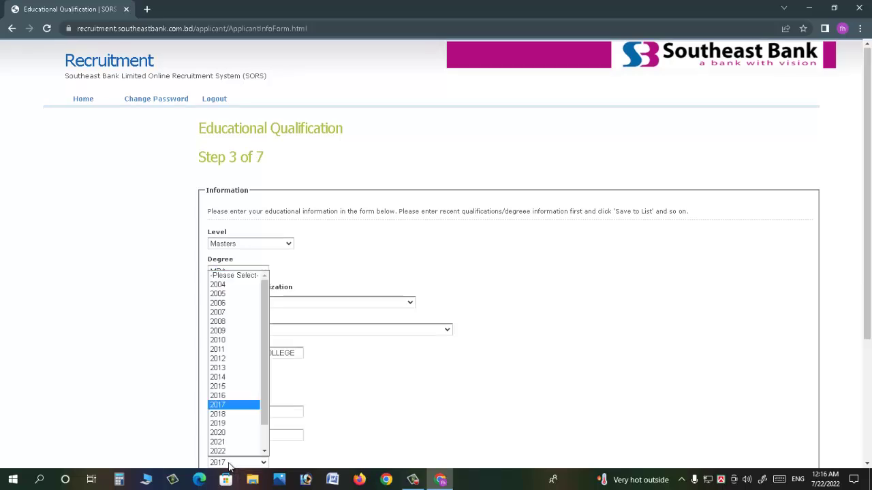
key(Return)
scroll(436, 258, down, 3)
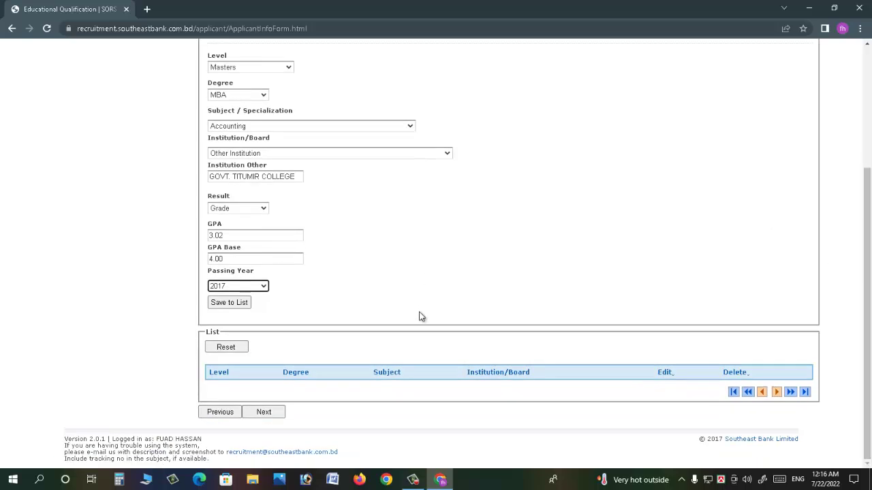
click(224, 304)
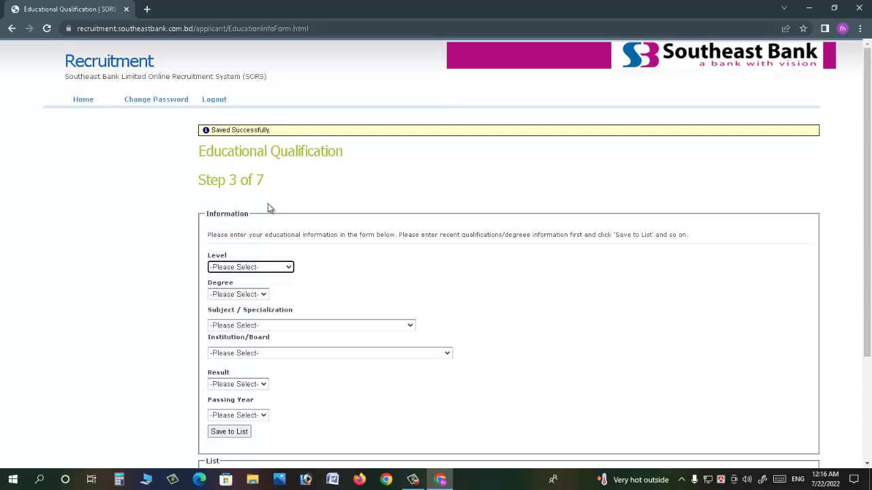
- Select Bachelor as the level, BBA as the degree and Accounting as the subject
scroll(273, 211, down, 1)
scroll(279, 222, down, 2)
scroll(348, 371, up, 2)
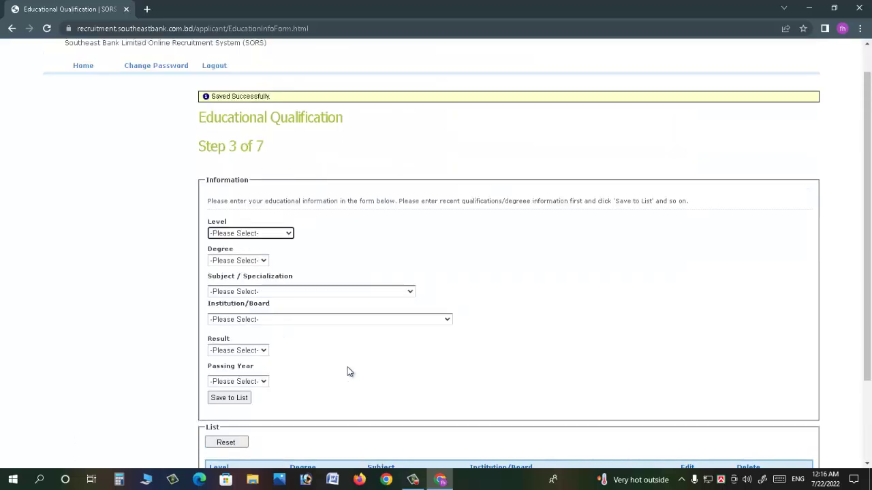
click(251, 236)
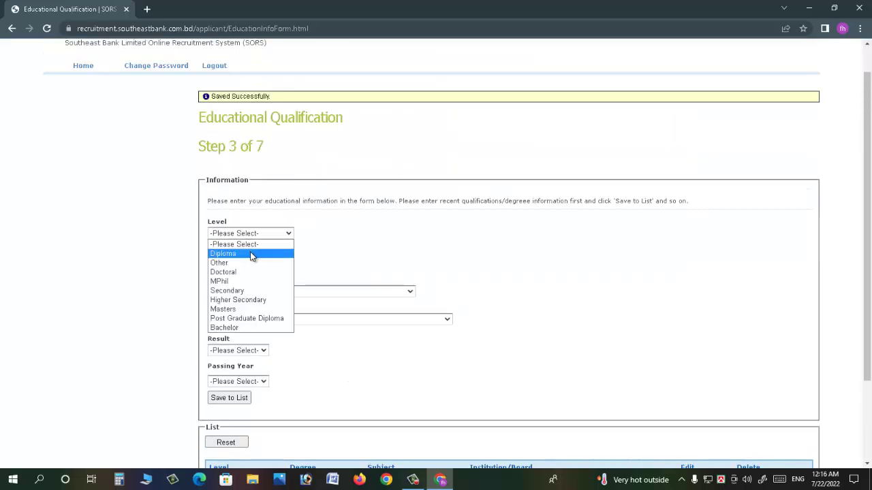
click(250, 327)
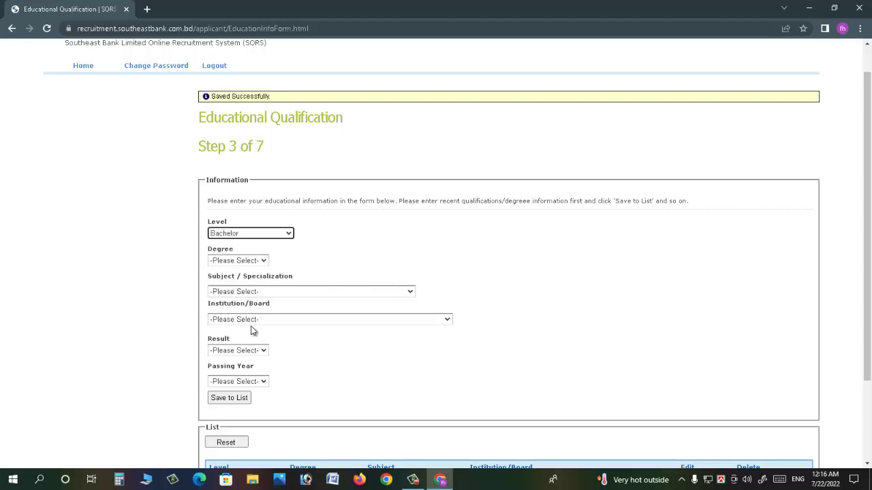
click(227, 263)
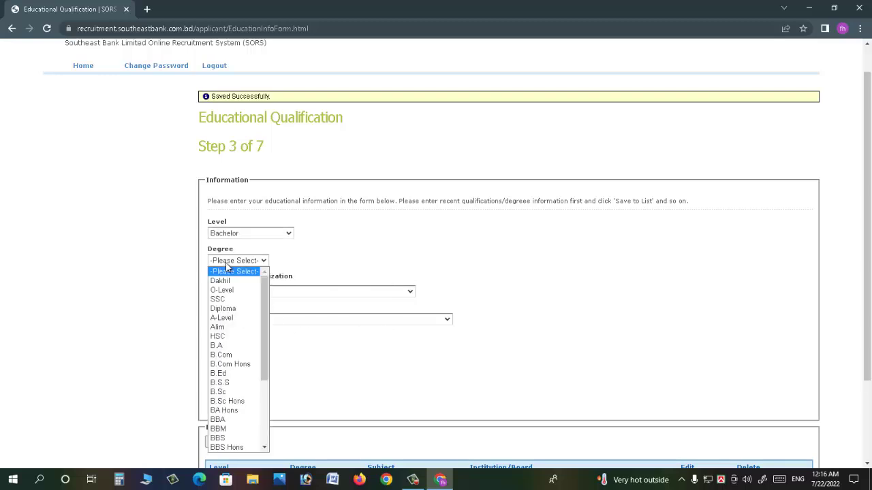
key(b)
key(b)
key(b)
key(b)
key(b)
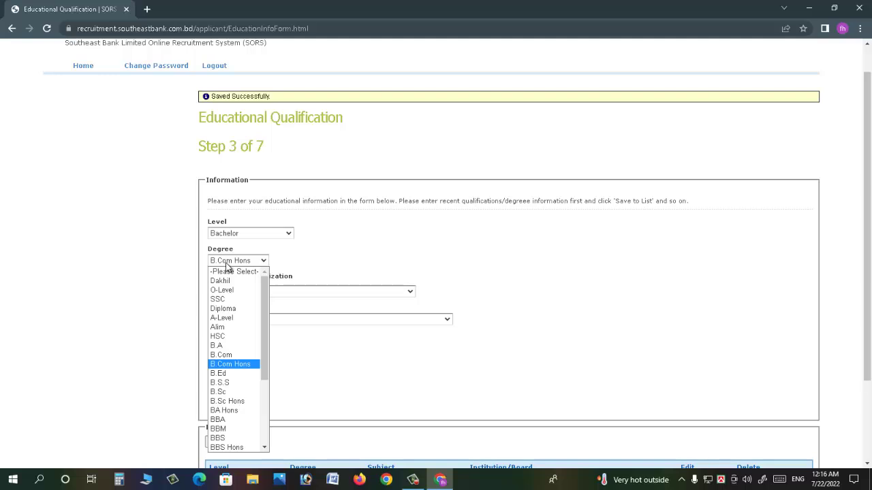
click(232, 419)
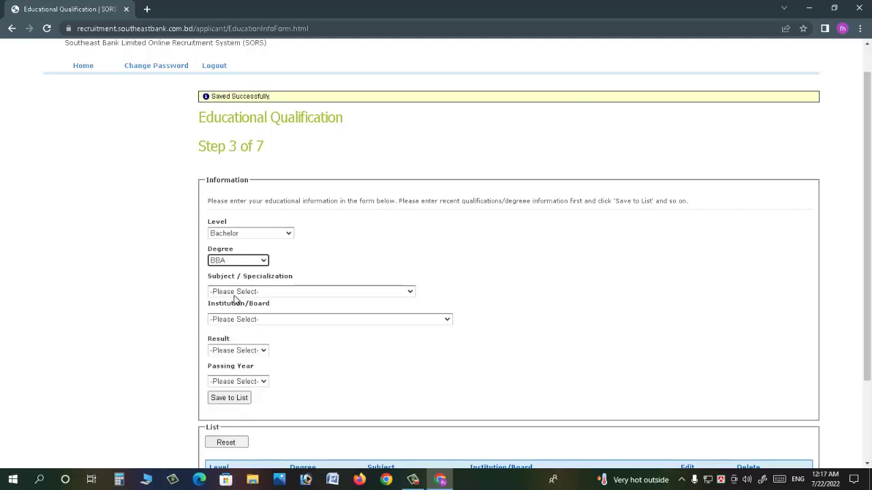
scroll(259, 294, down, 1)
click(267, 254)
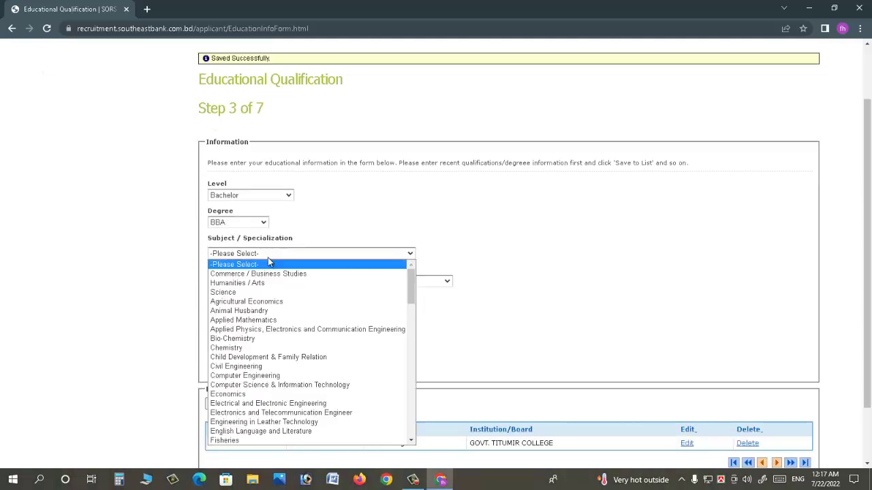
key(a)
key(a)
key(a)
key(a)
key(a)
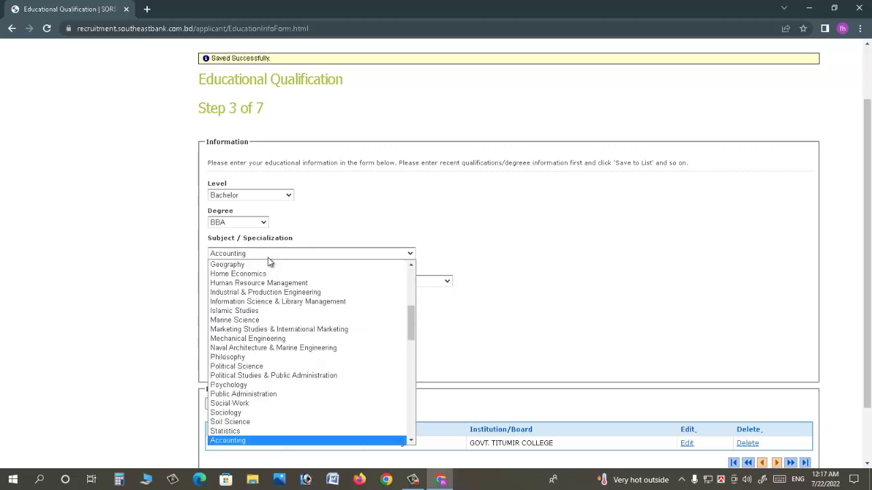
click(268, 258)
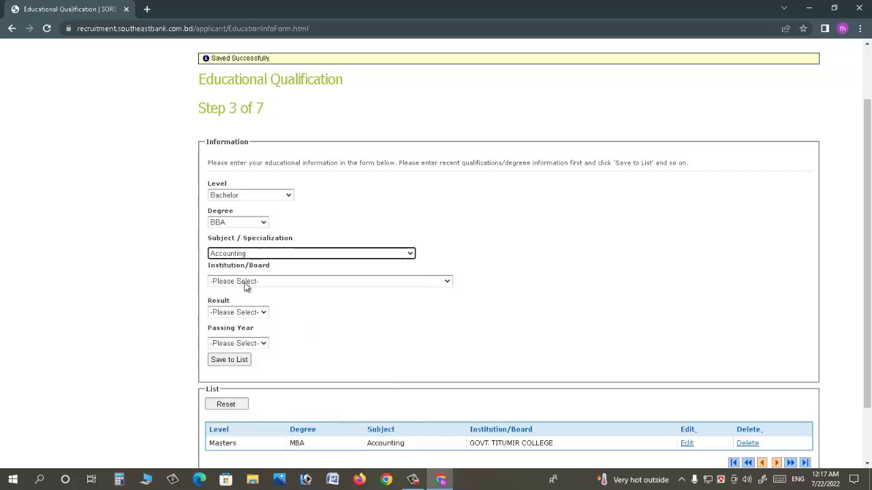
- Set the institution to Other Institution, filled in as GOVT. TITUMIR COLLEGE
click(247, 284)
key(o)
click(247, 286)
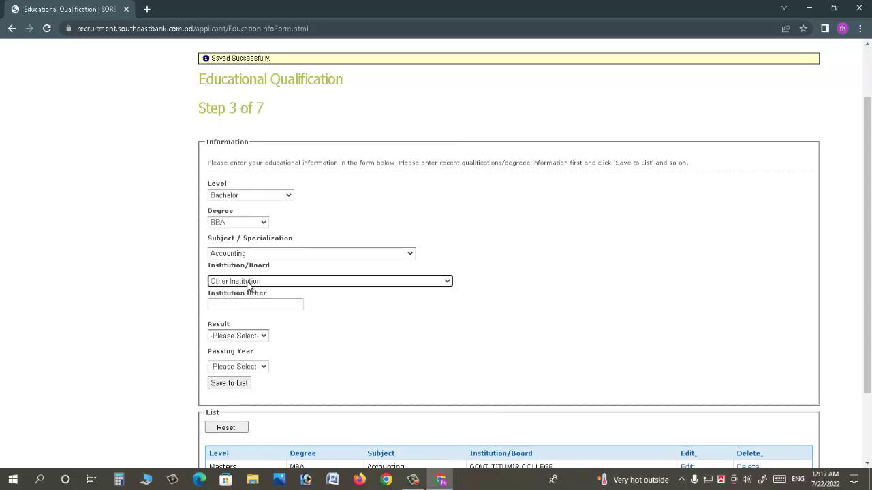
click(240, 306)
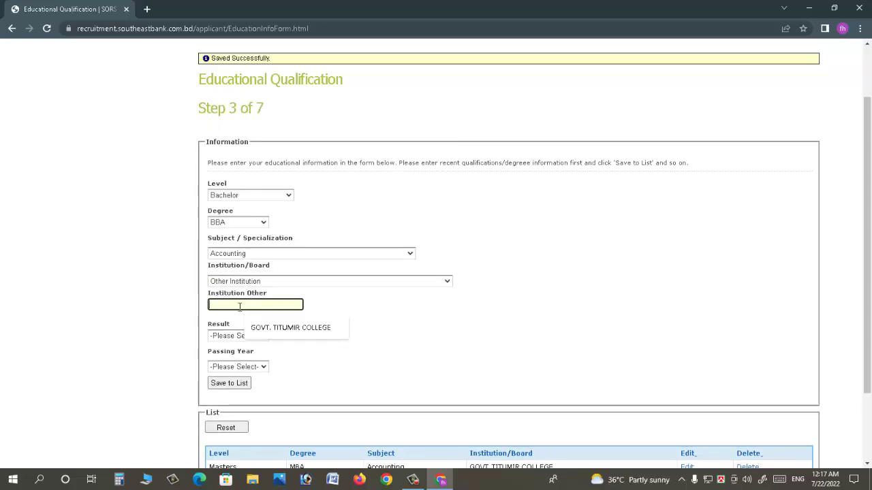
click(280, 328)
click(253, 336)
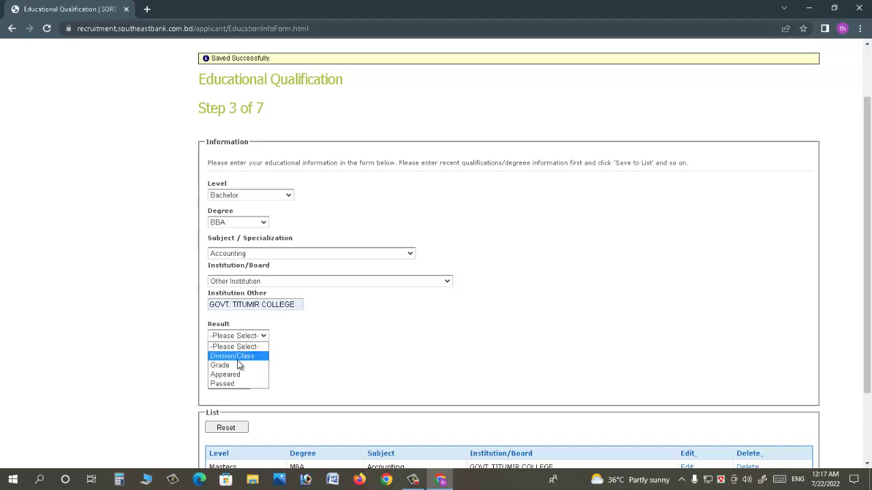
- Enter a Grade result of GPA 3.38 out of 4.00, passing year 2016, and save it to the list
click(232, 356)
click(235, 336)
click(237, 365)
click(238, 363)
text(3)
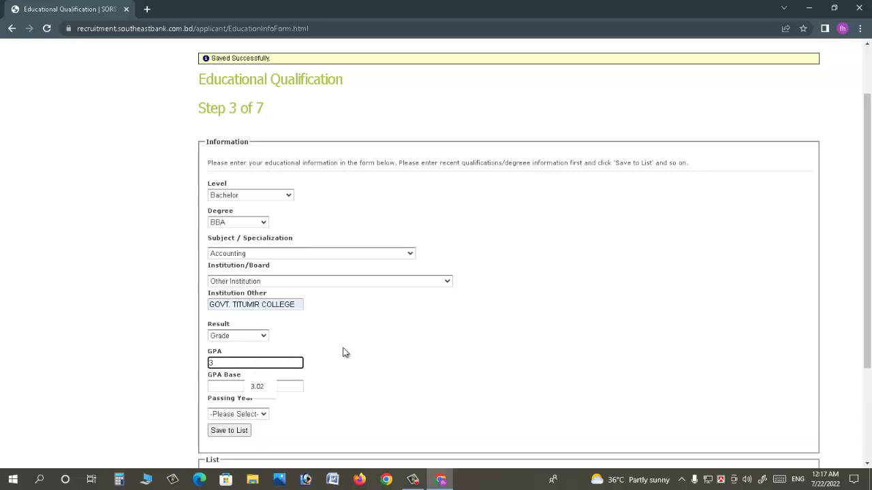
text(.38)
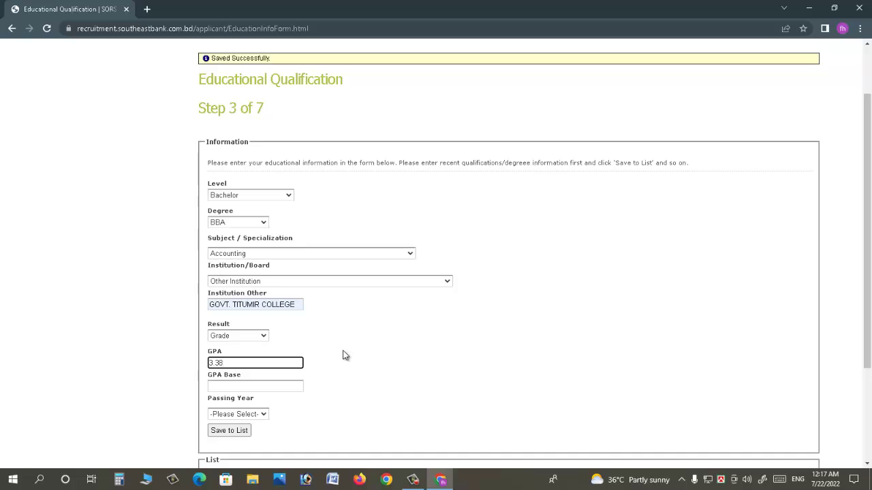
click(290, 385)
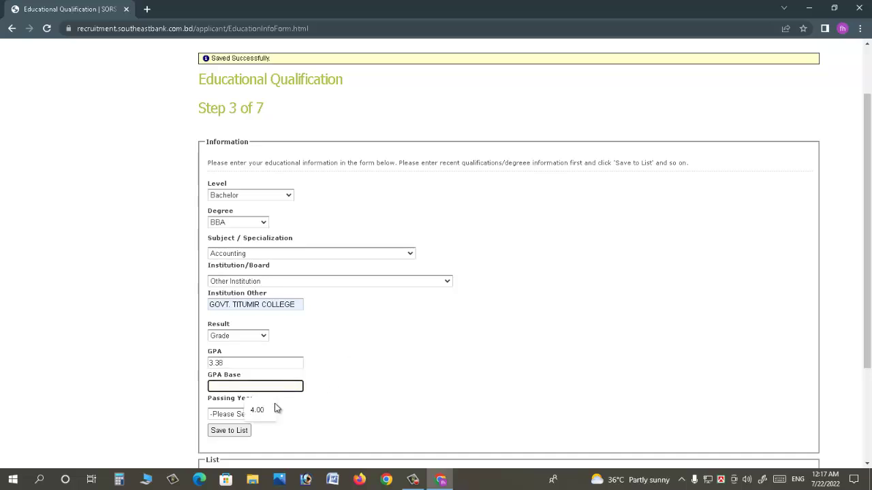
click(275, 408)
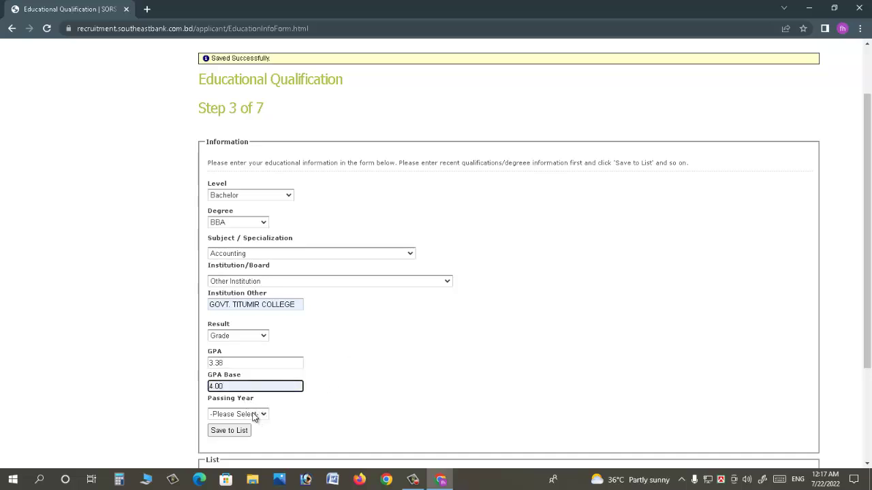
click(254, 415)
key(Down)
key(Down)
key(Down)
key(Down)
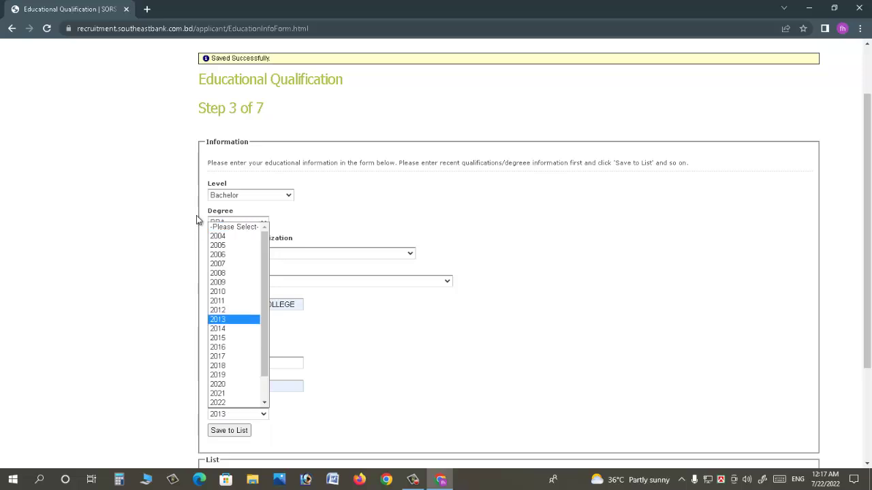
key(Return)
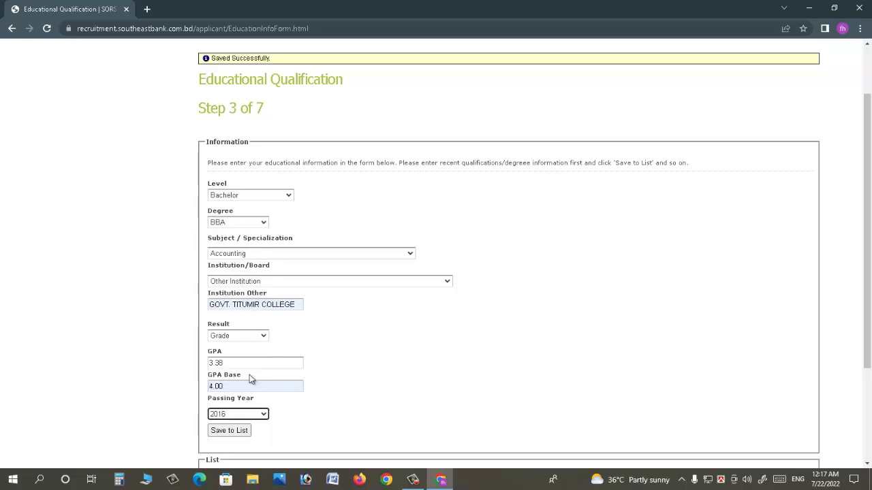
click(237, 433)
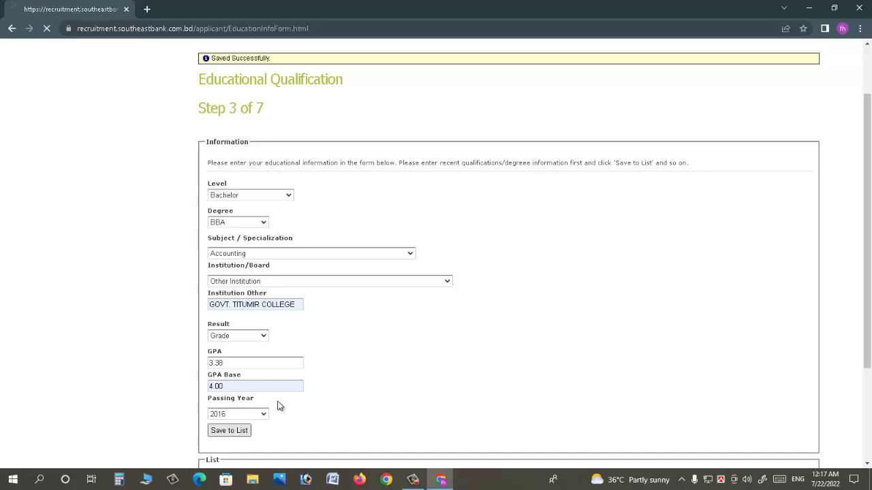
- Choose Higher Secondary level, HSC degree and Commerce / Business Studies as the subject
click(250, 269)
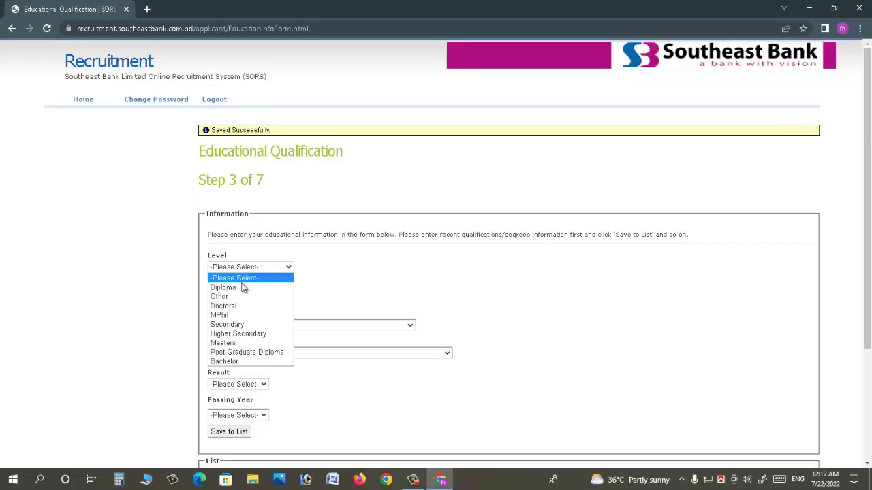
click(245, 334)
click(248, 295)
click(217, 171)
click(266, 325)
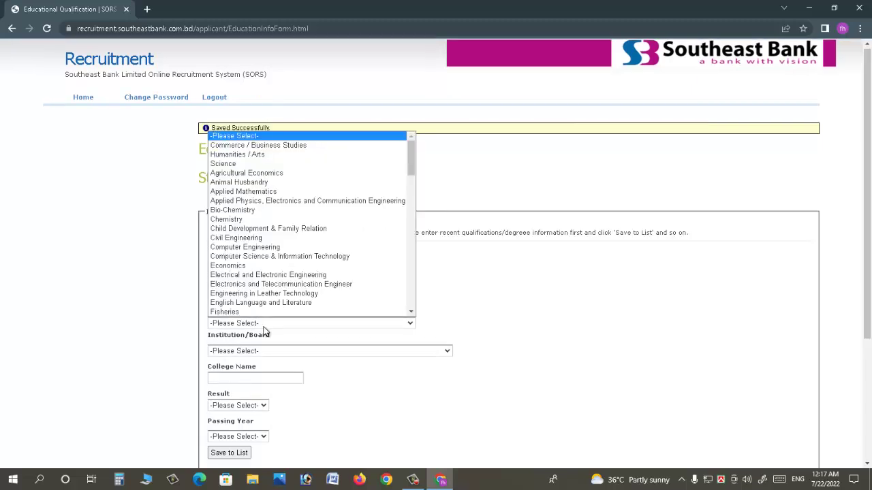
key(Down)
key(Return)
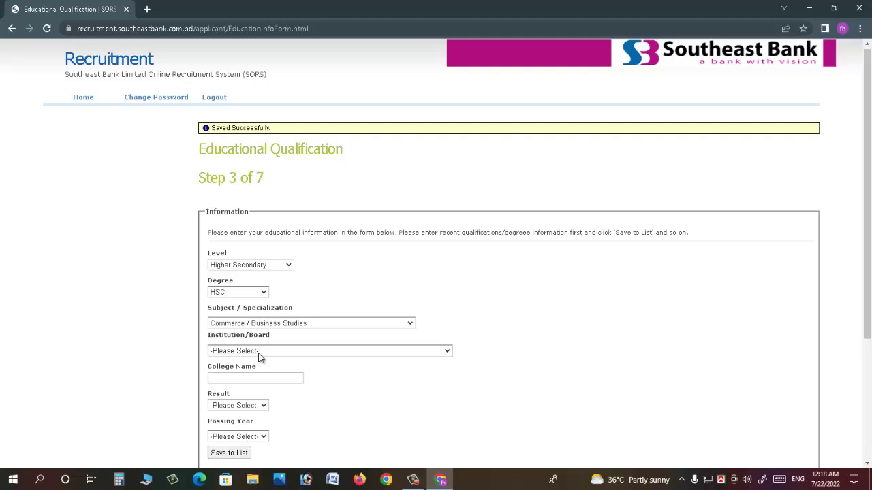
- Set the board to Barisal Board and paste in the college name
click(260, 352)
key(Down)
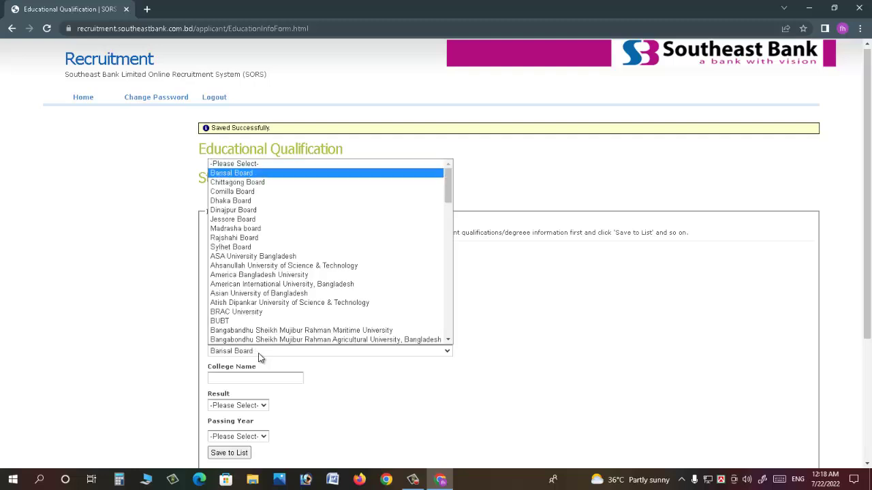
key(Return)
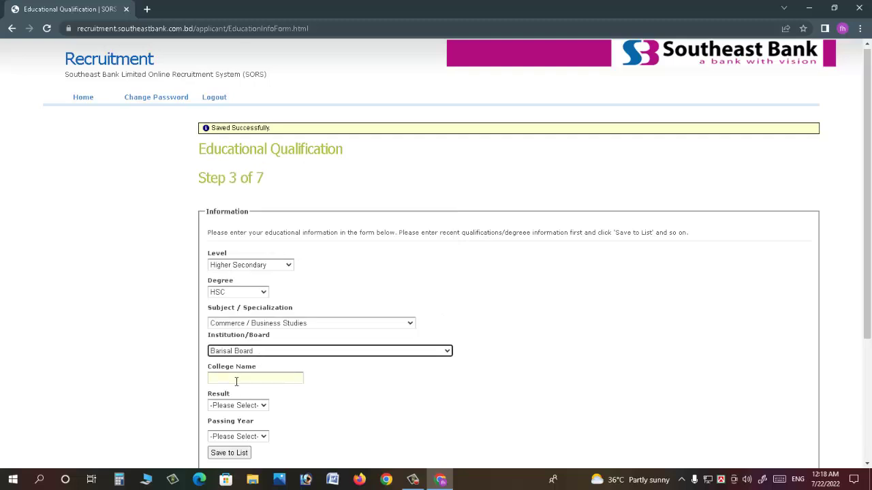
click(223, 376)
key(ctrl+v)
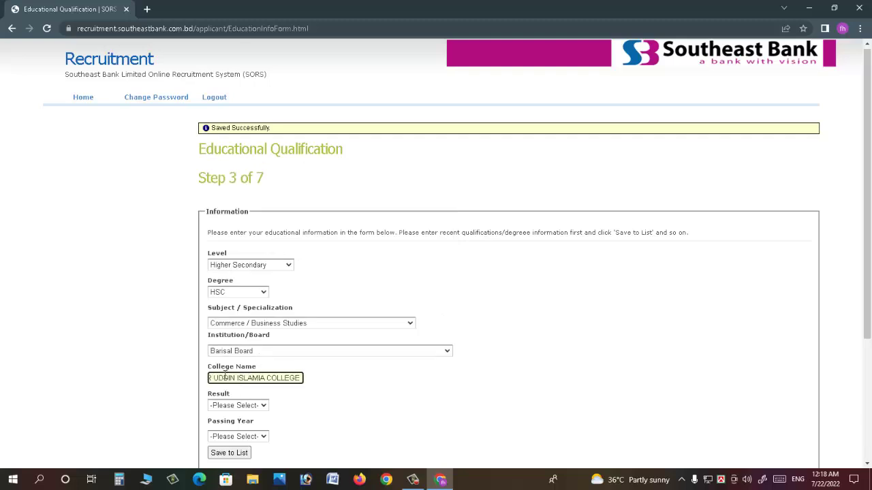
- Enter a Grade result of GPA 5.00 out of 5.00, passing year 2012, and save the entry
click(238, 405)
click(238, 433)
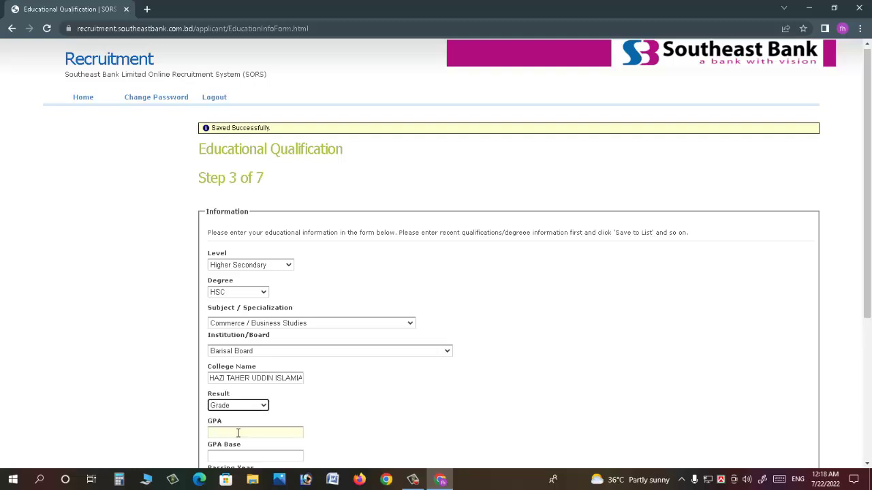
click(238, 430)
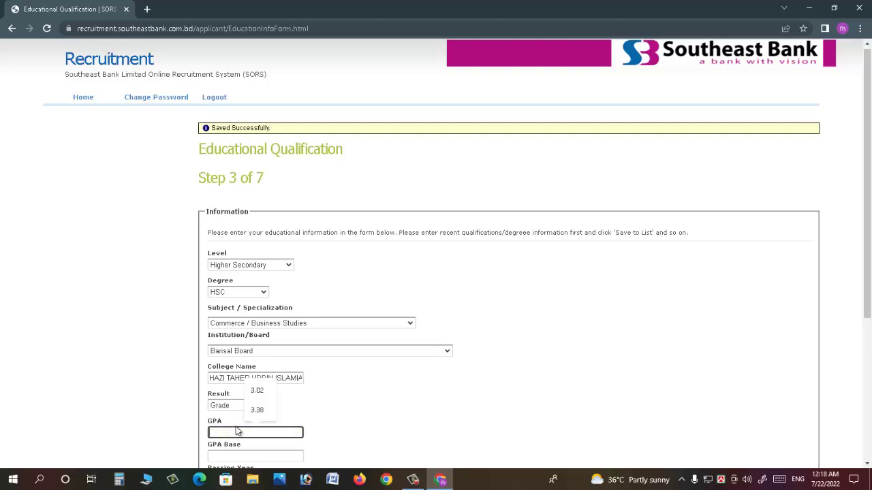
text(5)
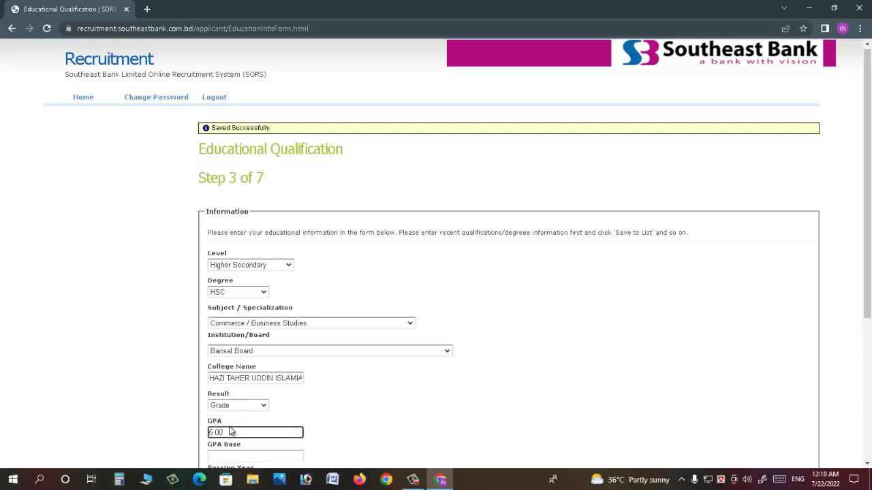
click(230, 453)
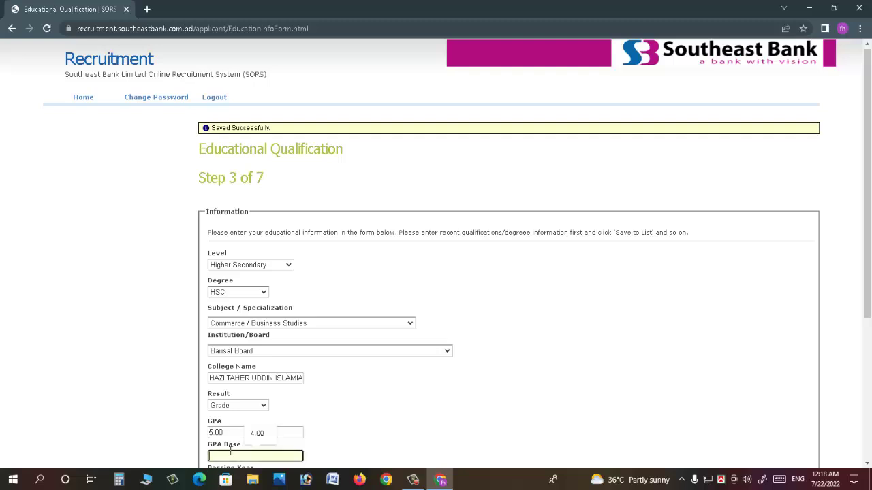
text(5)
drag(869, 254, 856, 354)
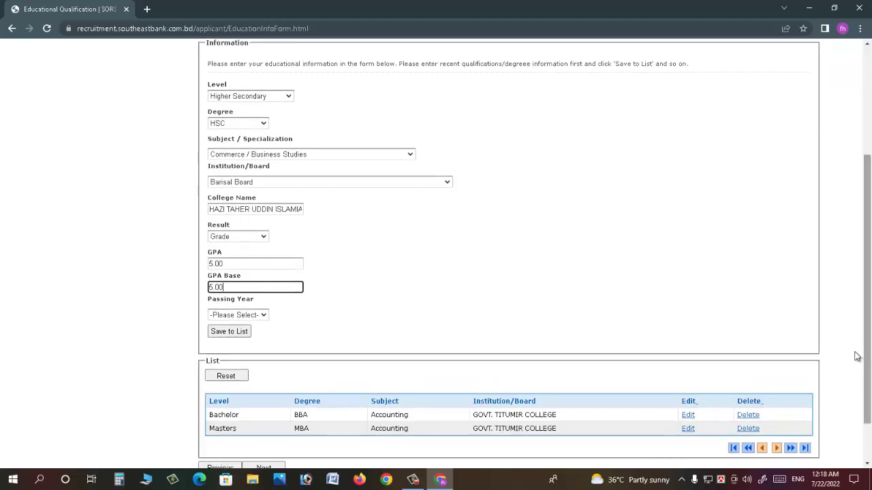
click(241, 316)
text(2012)
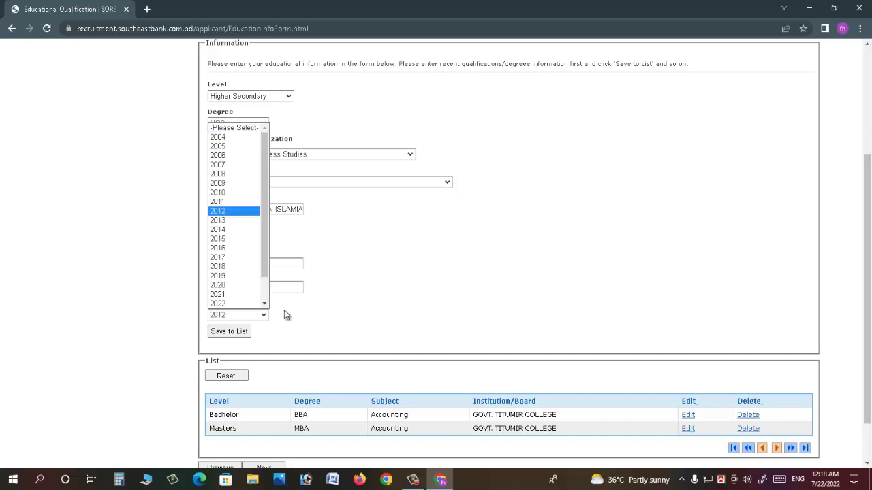
key(Return)
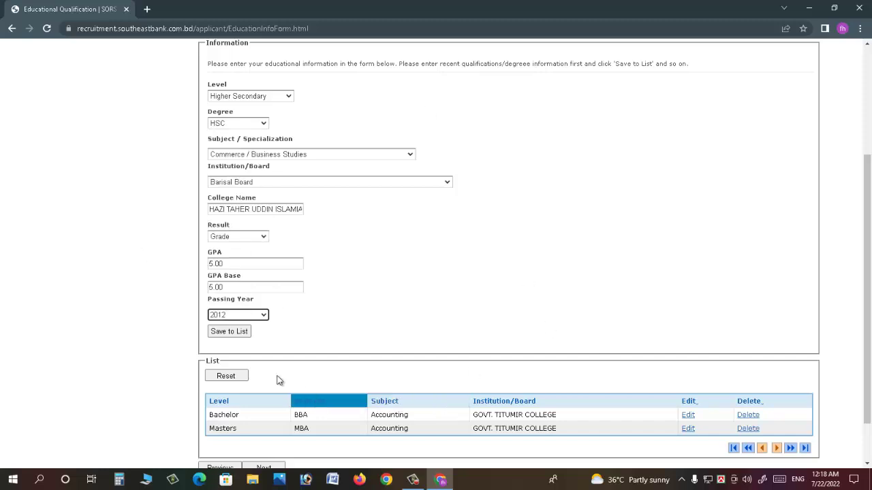
click(233, 332)
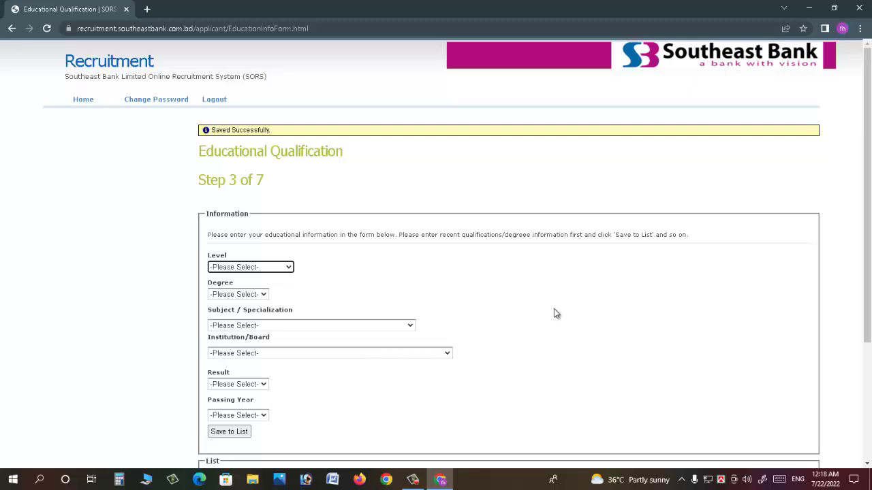
- Scroll down and highlight the newly saved HSC entry in the education list
drag(869, 281, 869, 390)
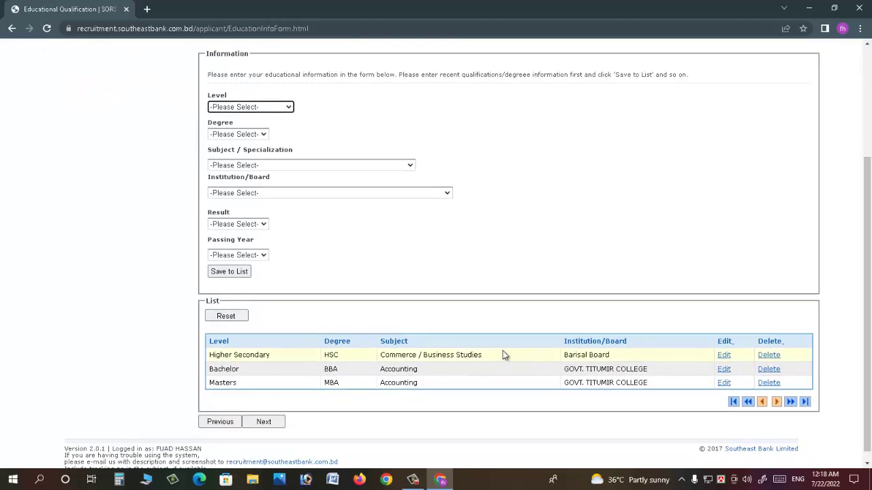
drag(230, 355, 272, 353)
drag(221, 370, 233, 373)
click(233, 384)
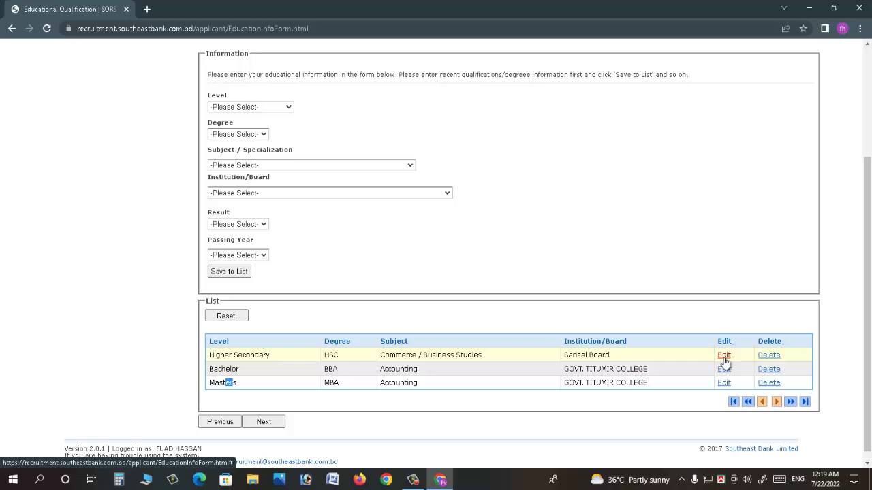
scroll(413, 302, up, 1)
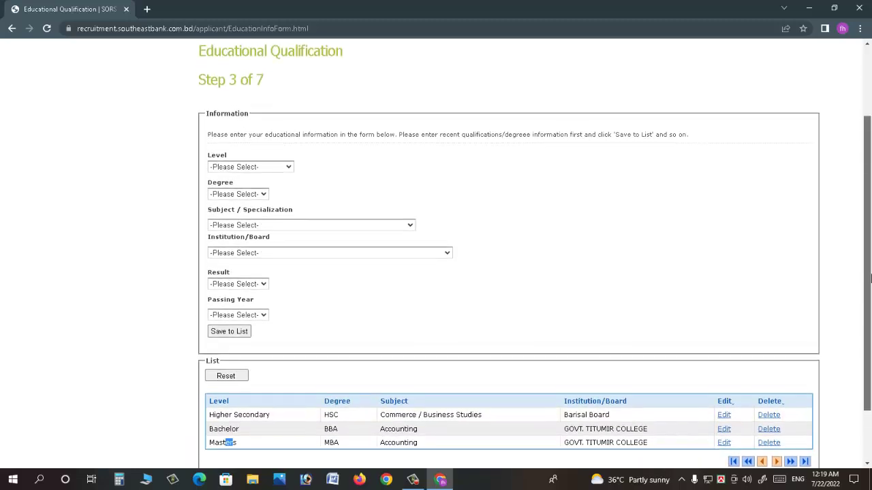
- Select Secondary level, SSC degree, Commerce / Business Studies subject and Barisal Board
click(272, 169)
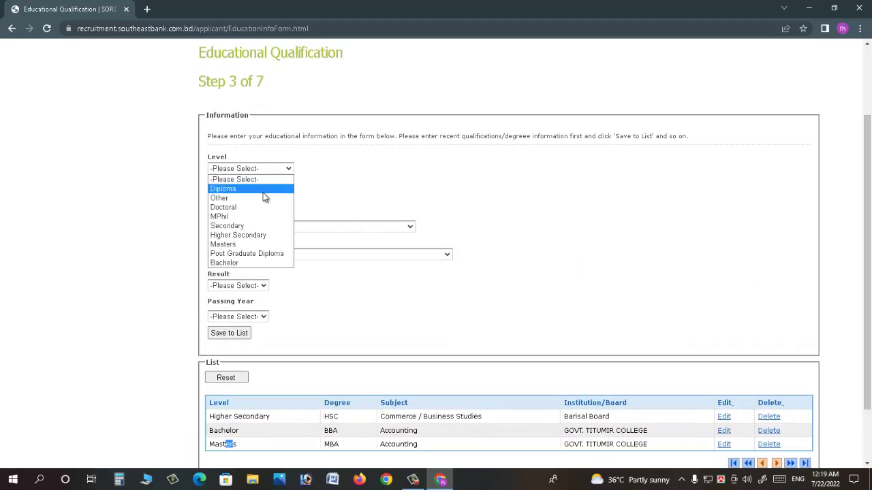
key(s)
key(Return)
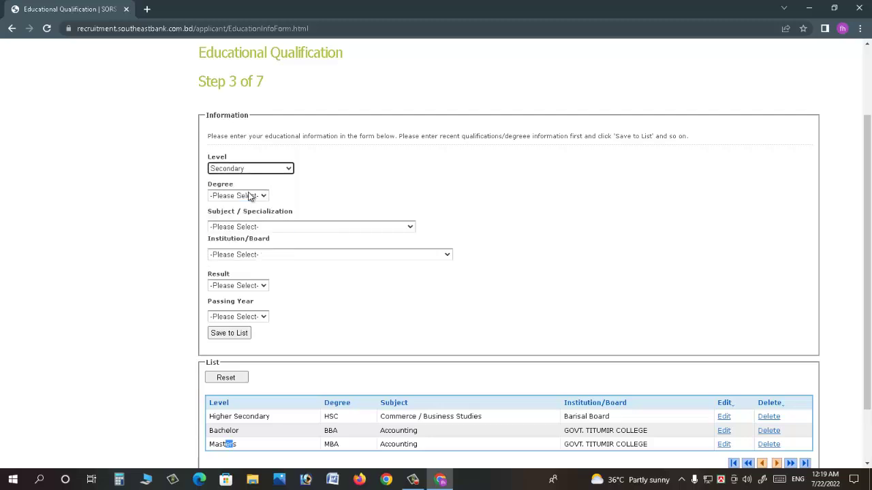
click(242, 196)
key(s)
key(Return)
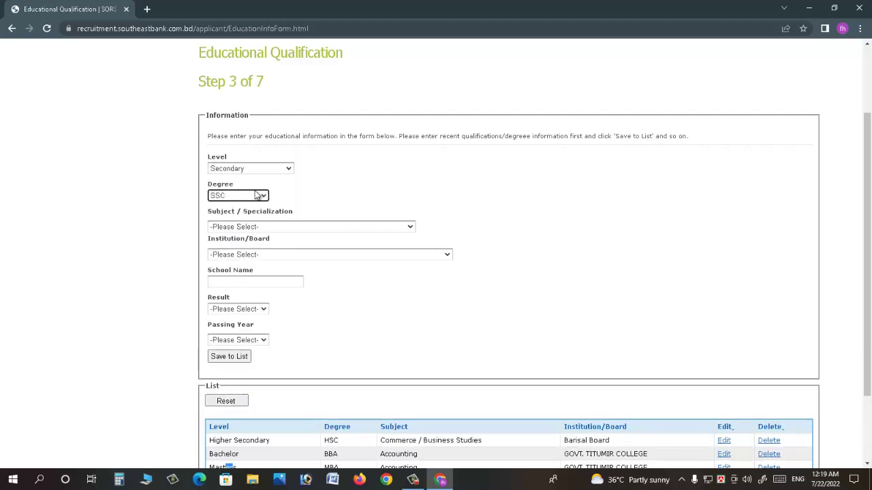
click(265, 227)
key(c)
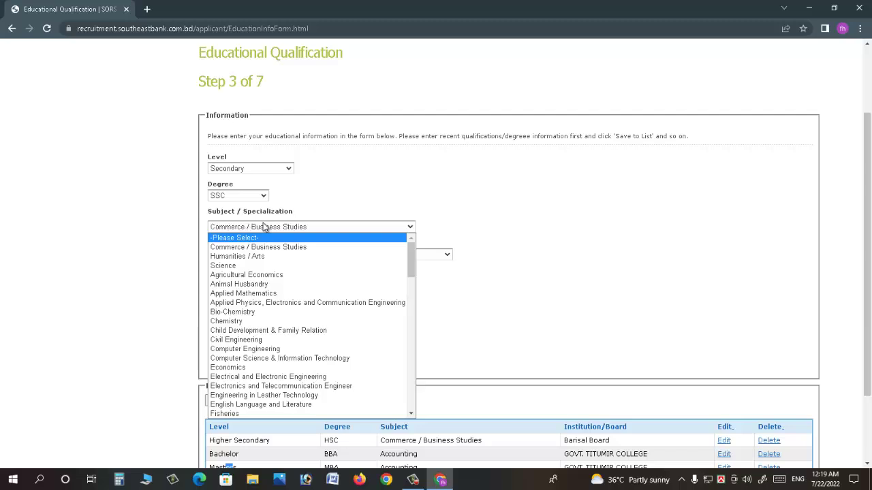
key(Return)
click(296, 254)
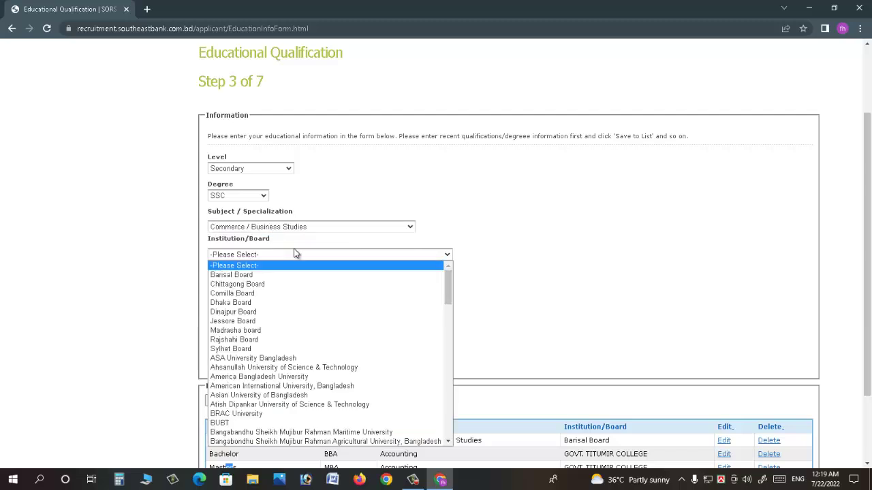
key(b)
key(Return)
- Enter school name OTRAH and a Grade result of GPA 5.00 out of 5.00
click(227, 282)
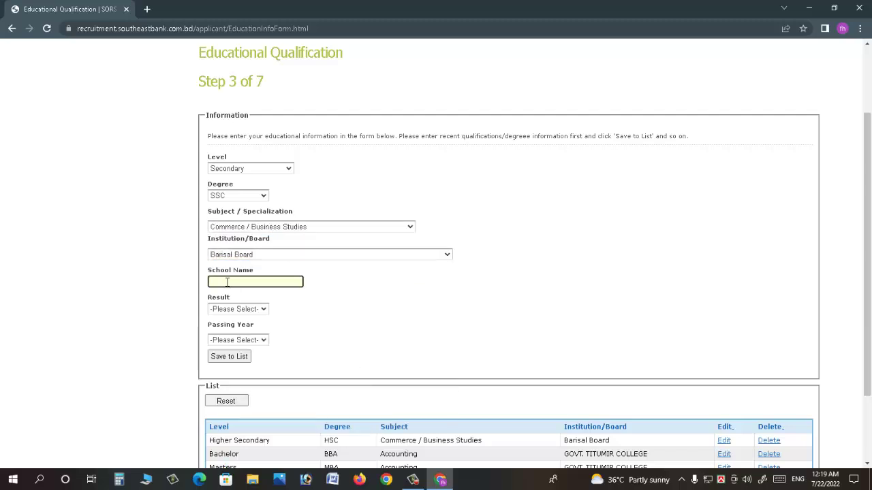
text(OTRAH)
key(Tab)
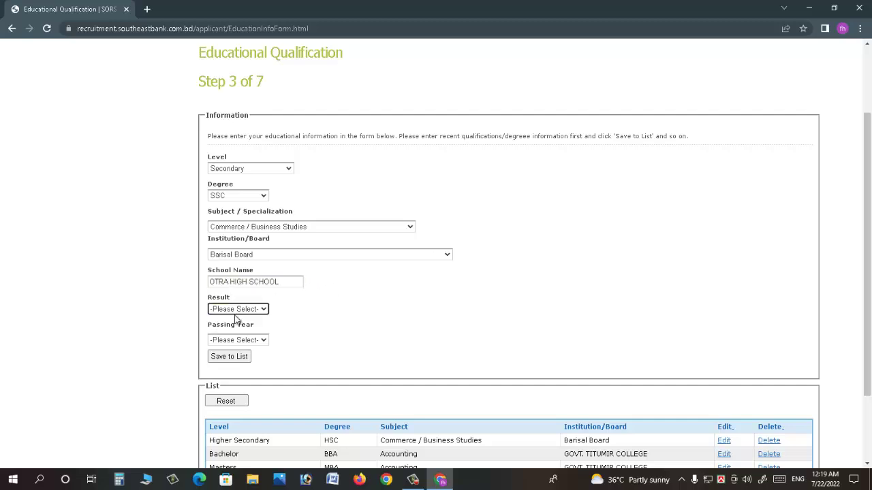
click(238, 311)
click(220, 339)
click(263, 335)
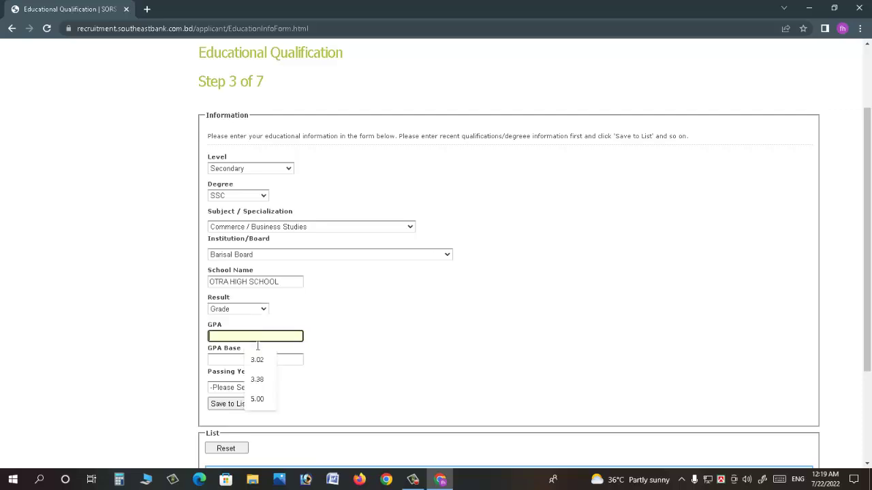
click(258, 400)
click(232, 360)
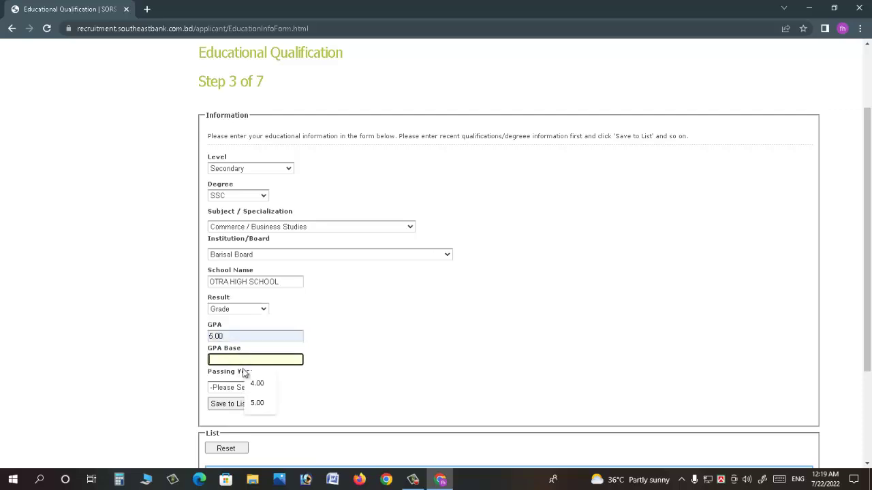
click(257, 403)
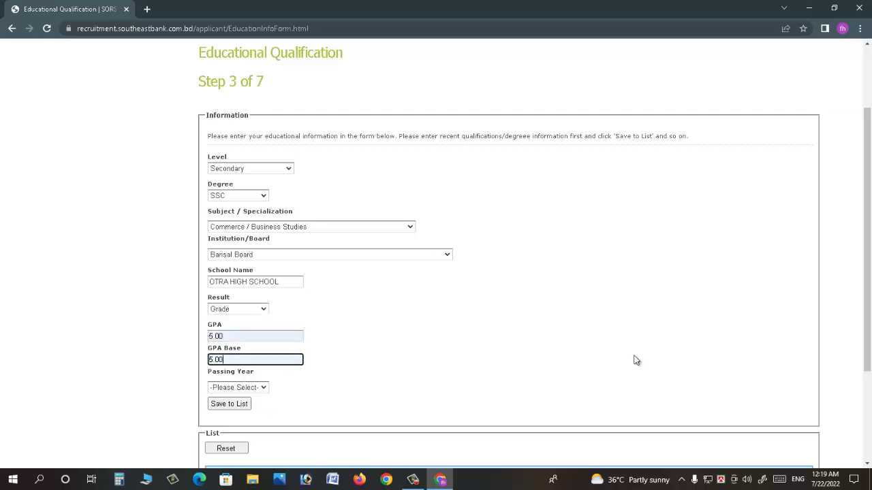
- Set the passing year to 2010 and save the SSC entry to the list
click(247, 388)
text(2010)
key(Return)
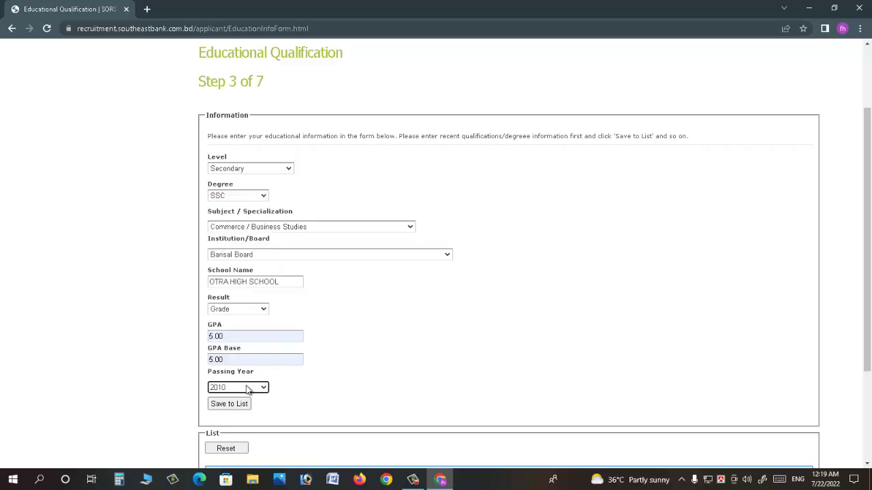
click(229, 405)
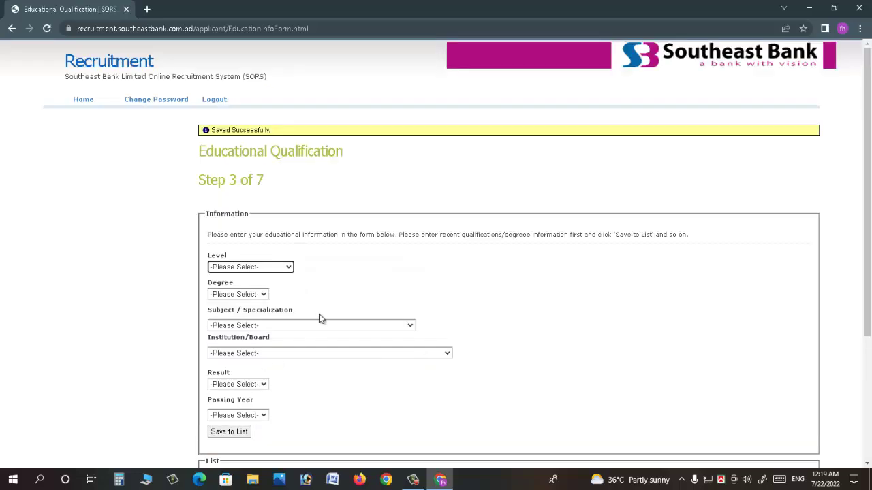
- Continue to the Photo Upload step
scroll(869, 329, down, 3)
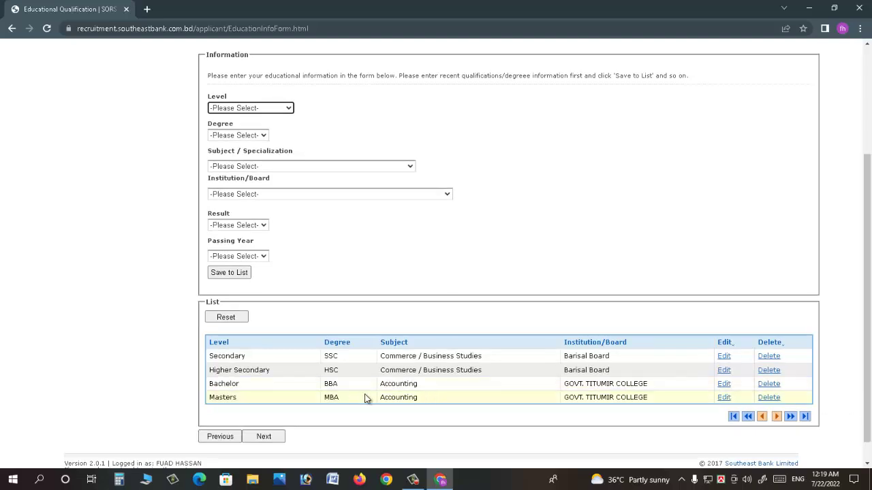
scroll(870, 317, up, 1)
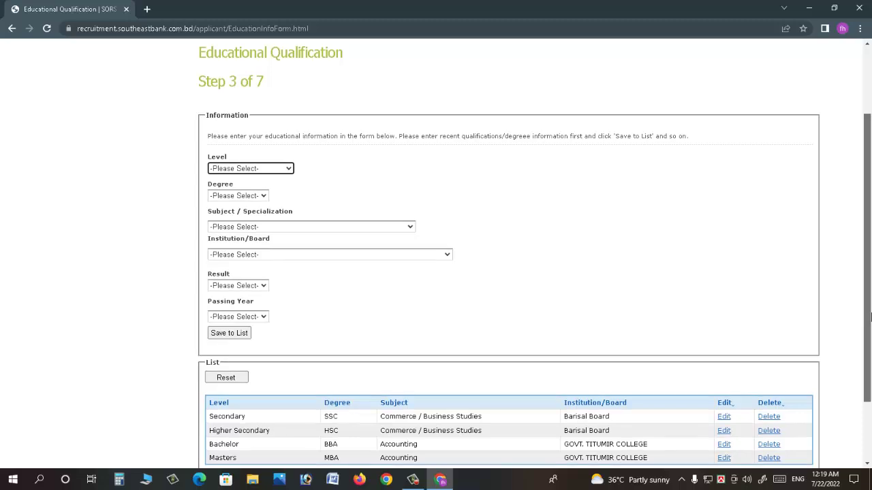
scroll(870, 320, down, 1)
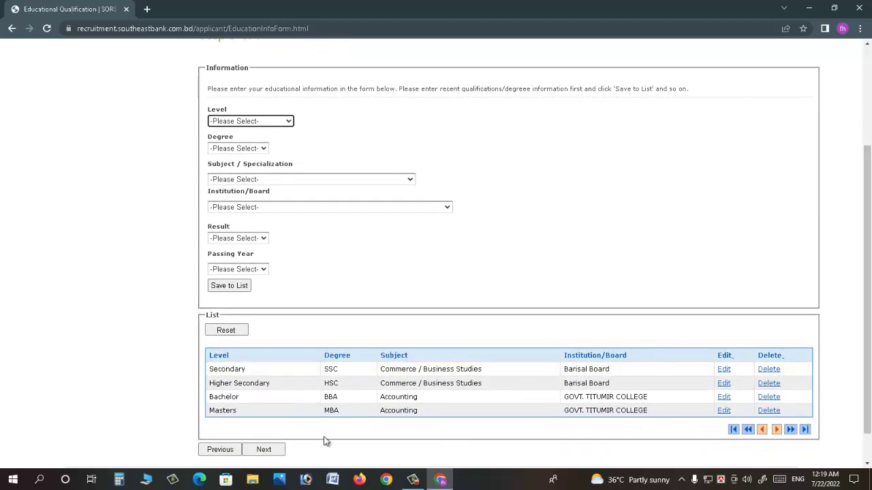
click(264, 450)
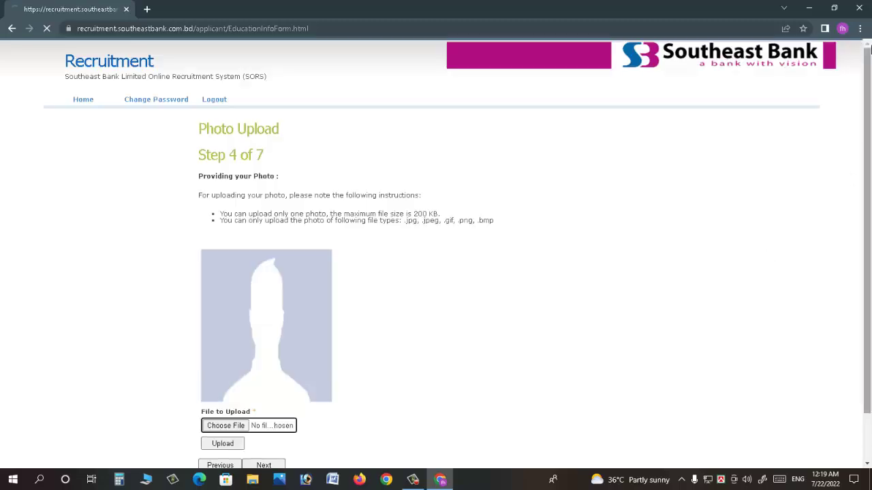
- Highlight the Photo Upload heading, the photo size limit and the allowed file types
scroll(862, 227, down, 1)
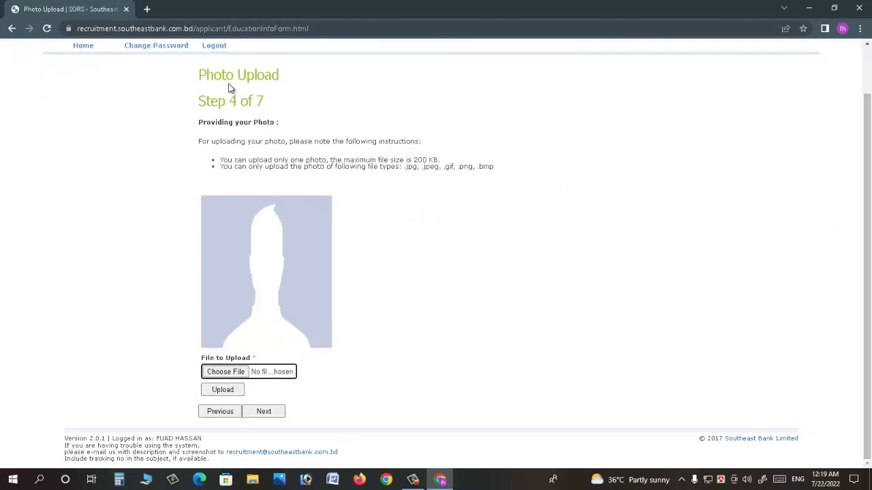
drag(222, 76, 258, 79)
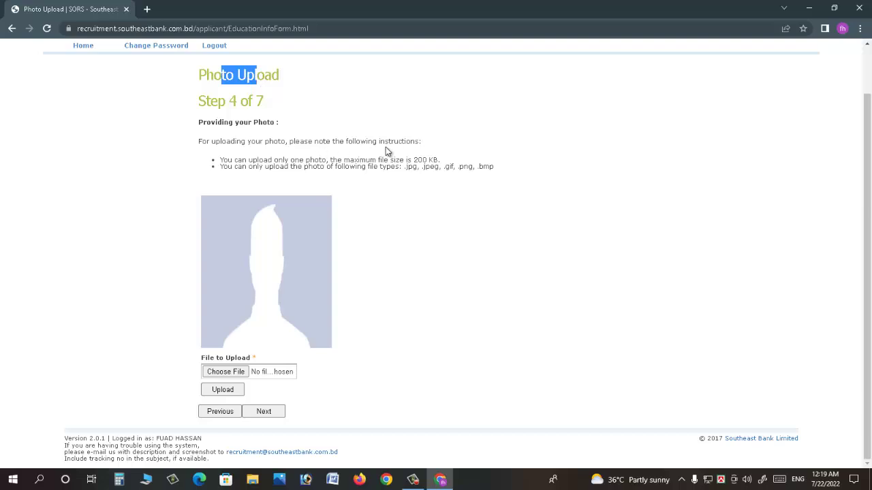
drag(252, 161, 412, 160)
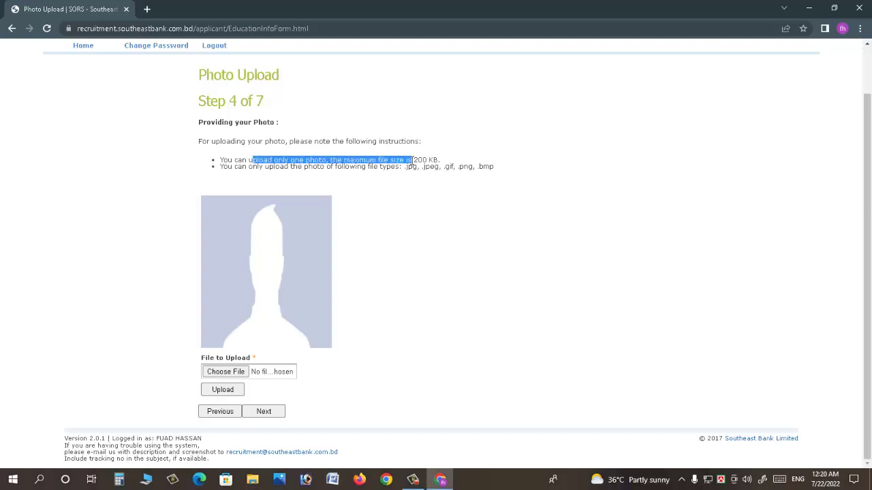
click(289, 158)
drag(272, 168, 414, 167)
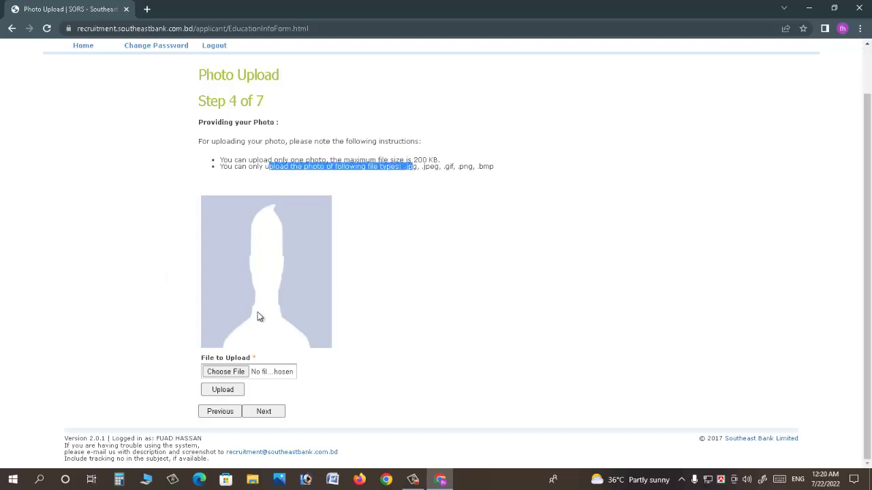
- Choose the photo file p.jpg and upload it
click(234, 371)
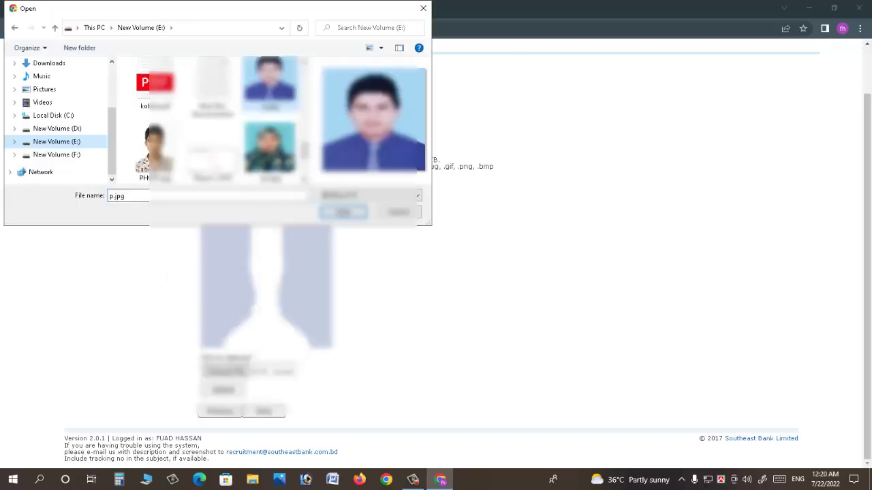
click(343, 213)
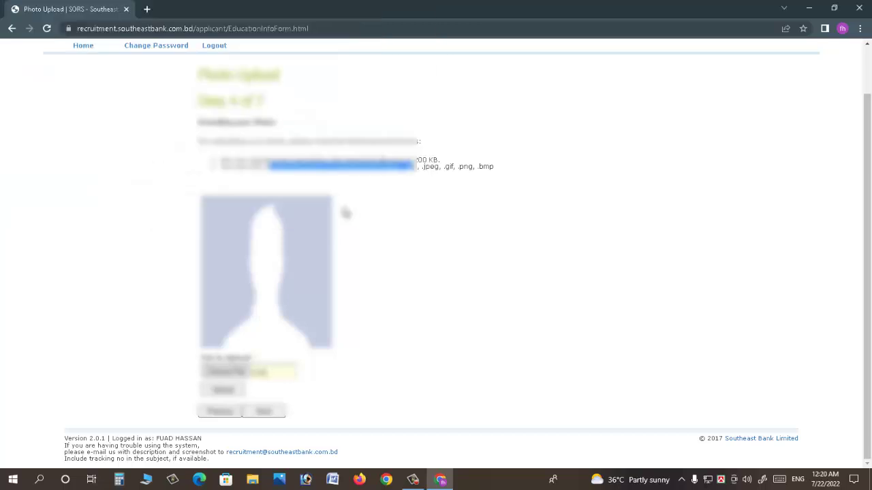
click(221, 390)
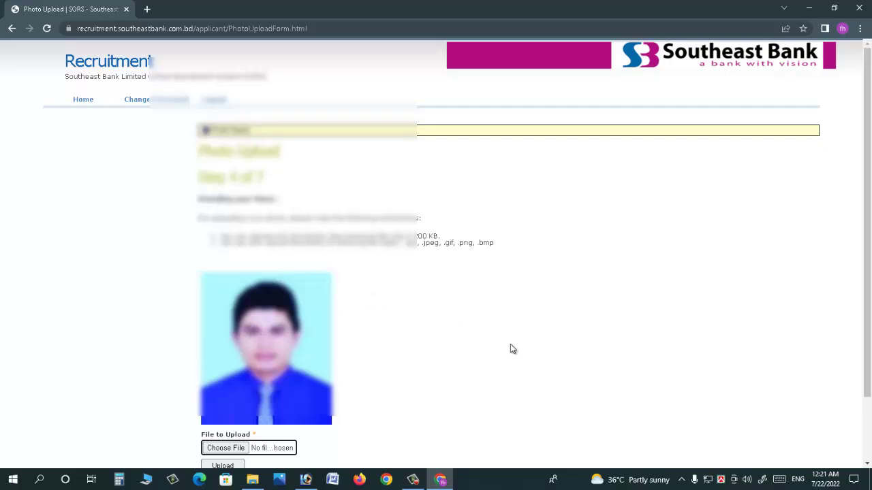
scroll(681, 306, down, 1)
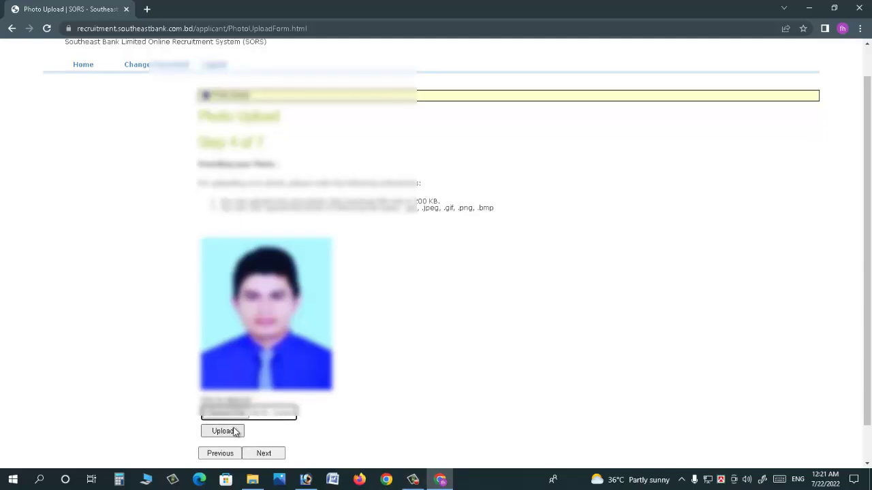
click(265, 454)
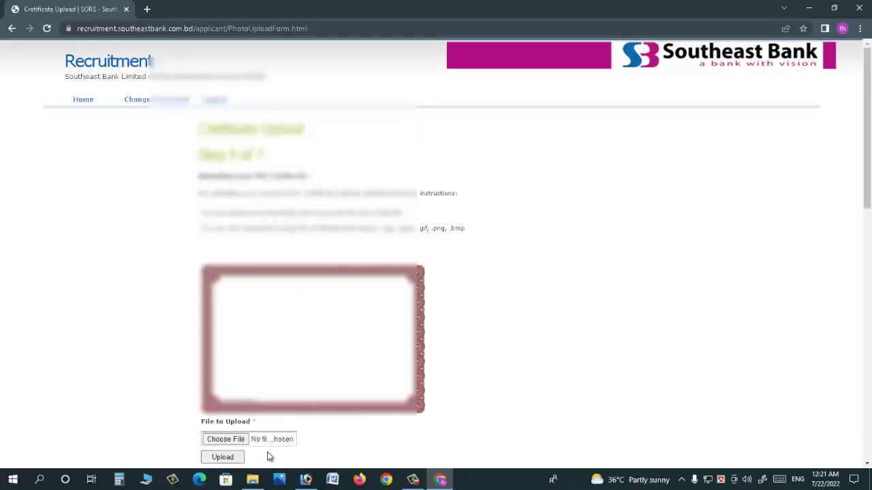
scroll(300, 259, down, 1)
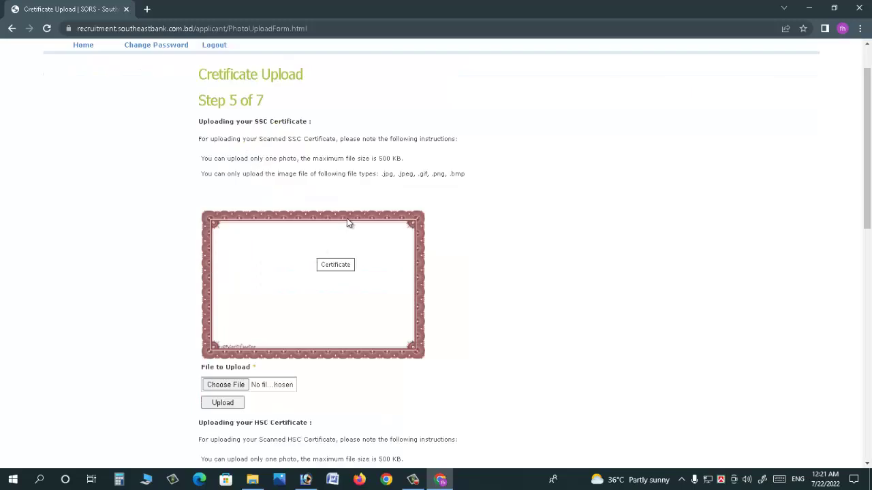
drag(869, 218, 869, 350)
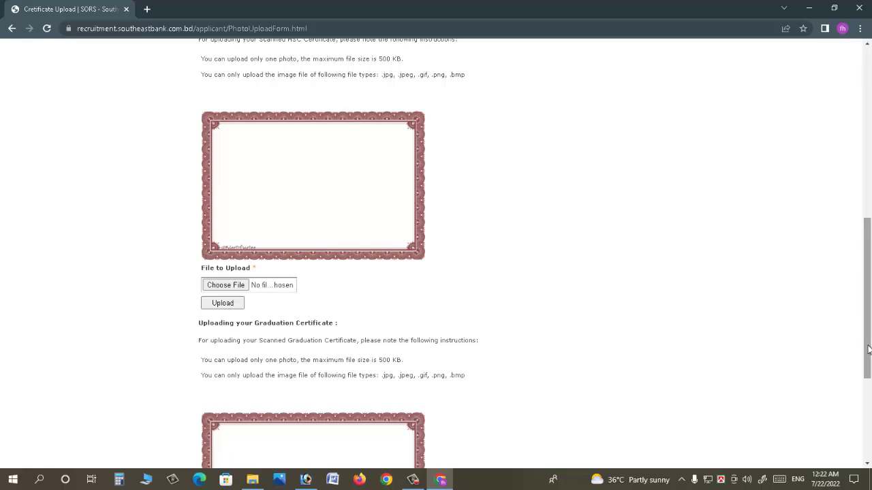
drag(869, 350, 868, 348)
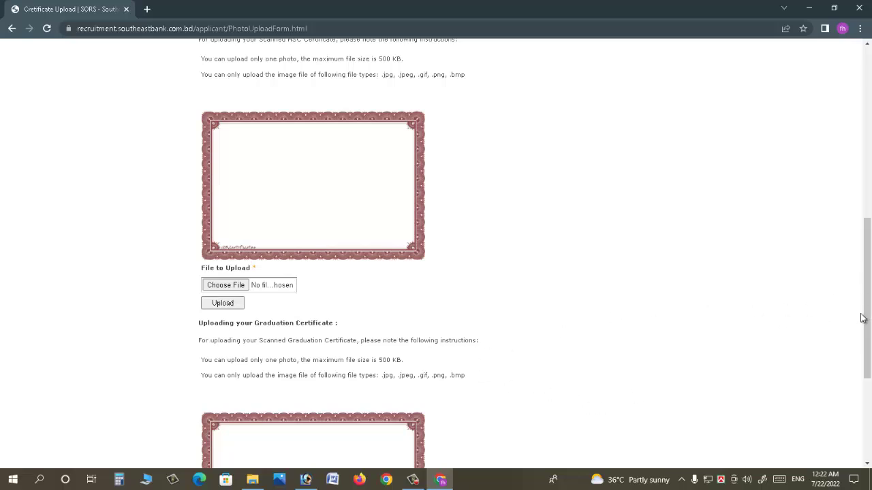
drag(863, 318, 863, 179)
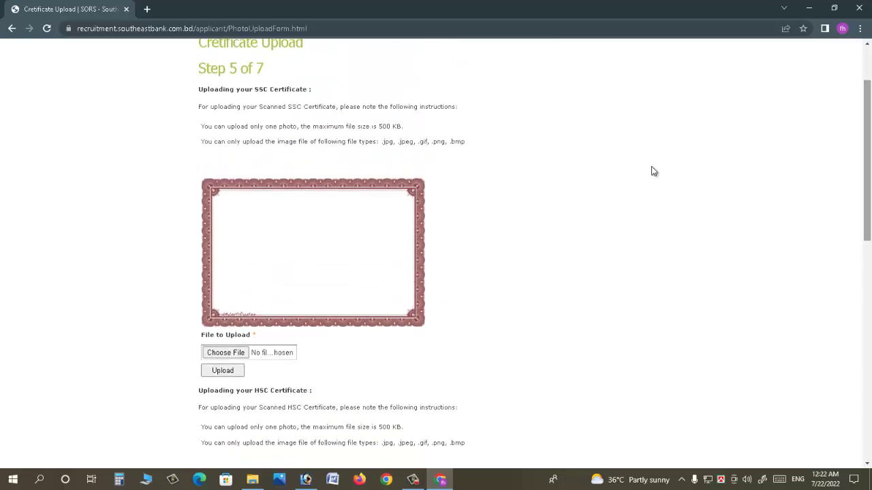
drag(285, 111, 398, 127)
drag(869, 226, 870, 287)
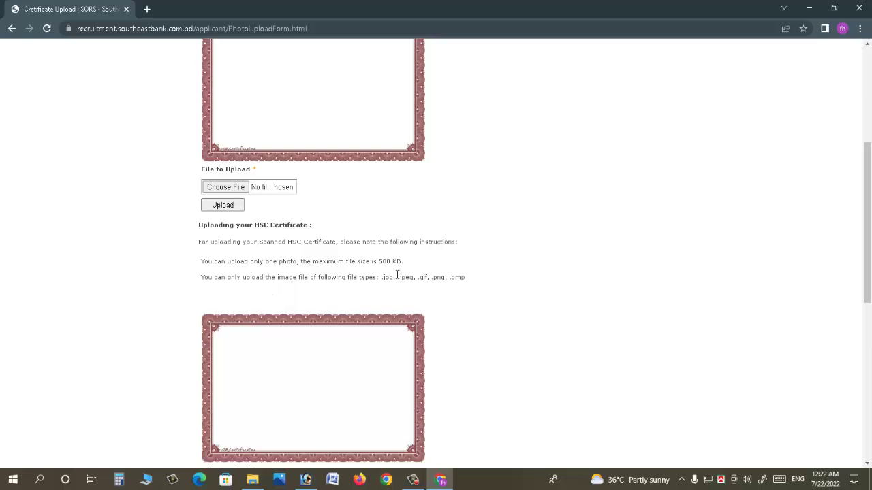
drag(291, 262, 390, 265)
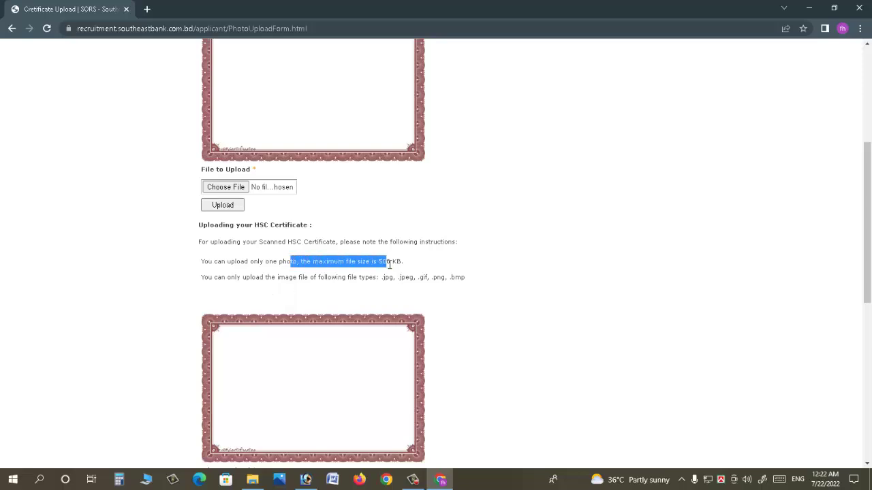
click(383, 265)
double_click(388, 261)
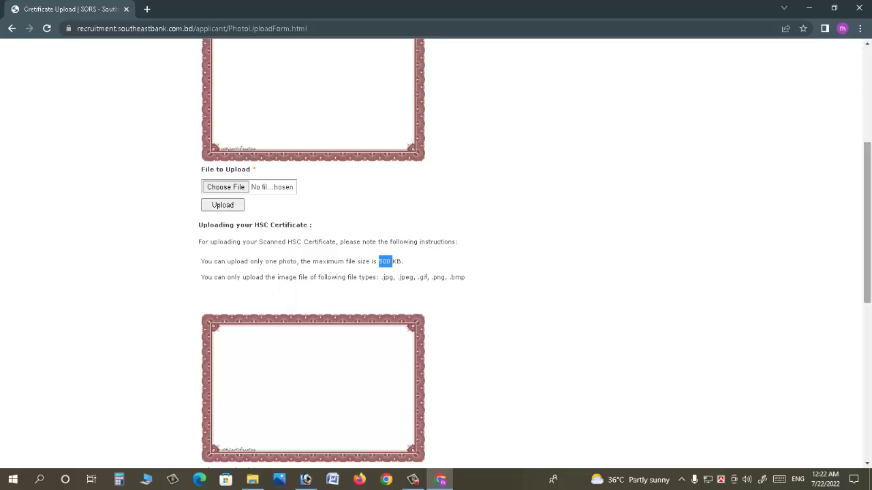
drag(868, 255, 868, 331)
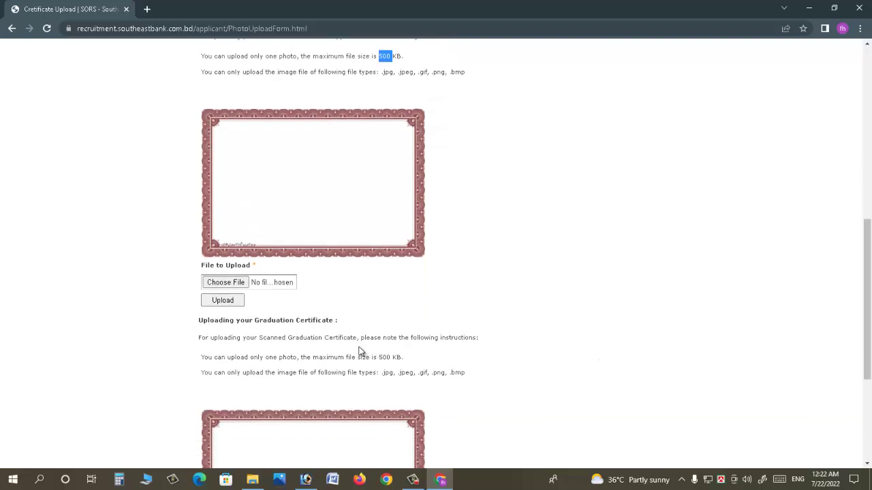
drag(286, 337, 338, 338)
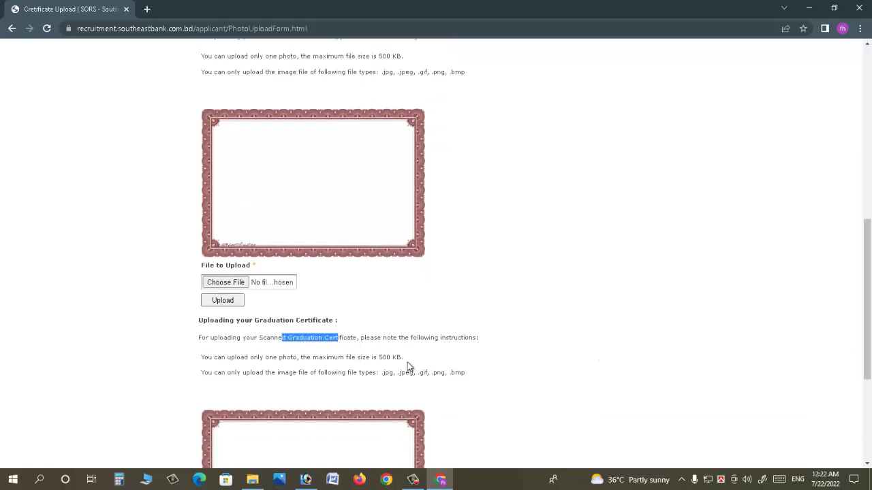
drag(380, 358, 392, 359)
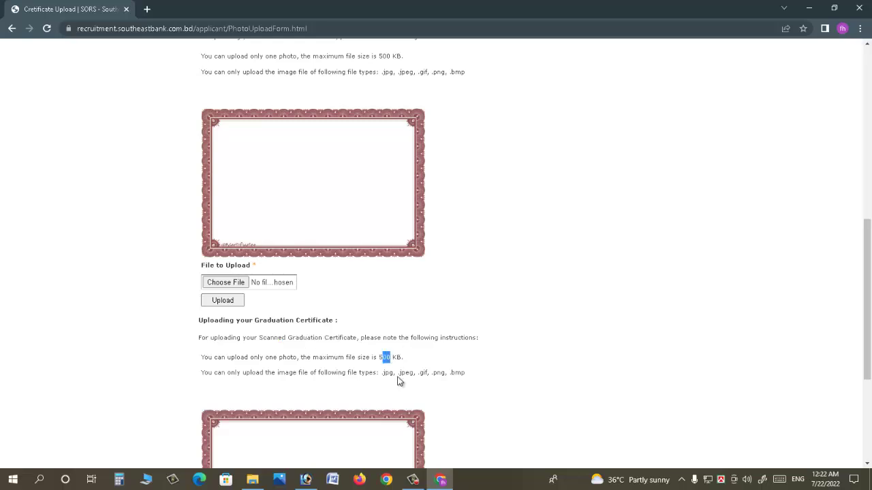
drag(380, 373, 429, 373)
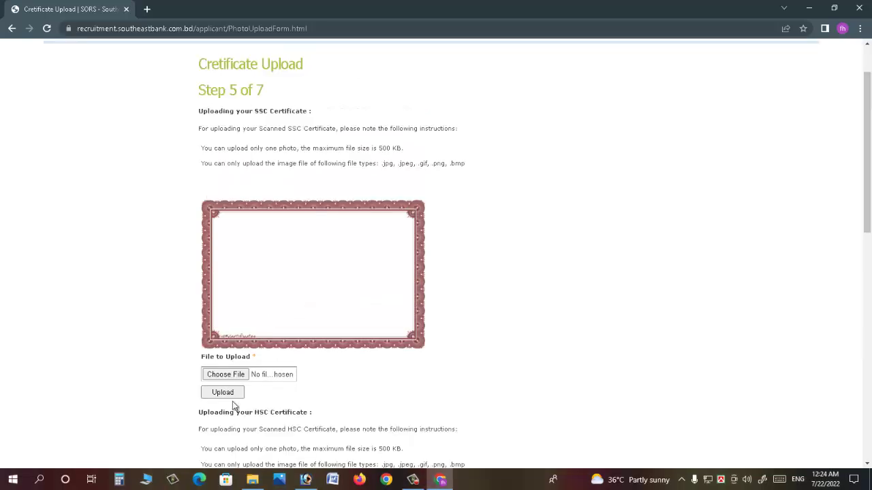
scroll(259, 306, up, 1)
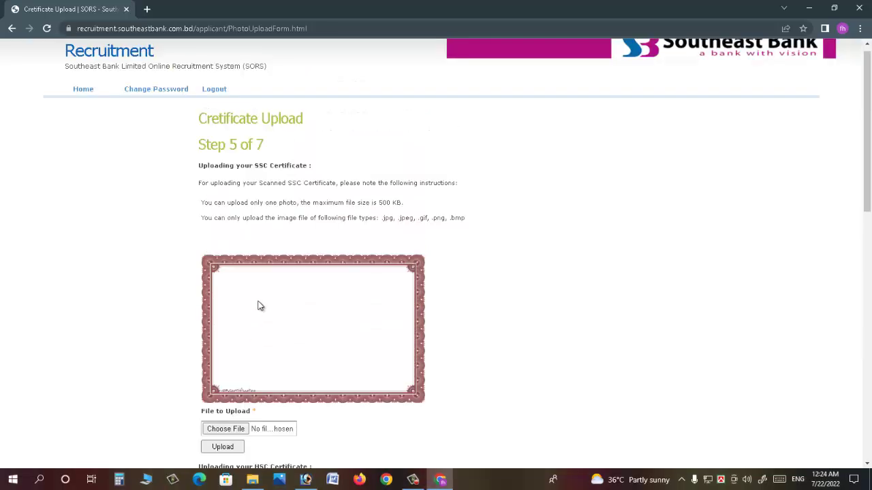
- Select the Physics 2.JPG scan as the SSC certificate file
click(228, 430)
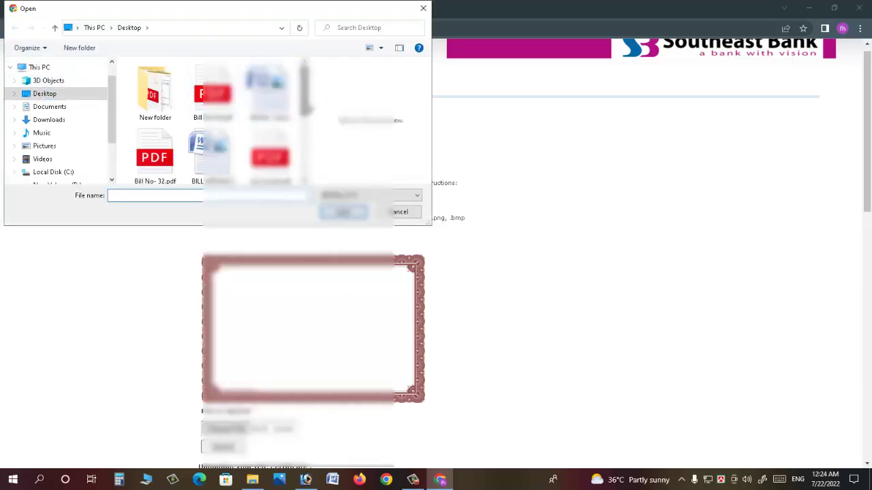
drag(304, 89, 303, 146)
click(271, 90)
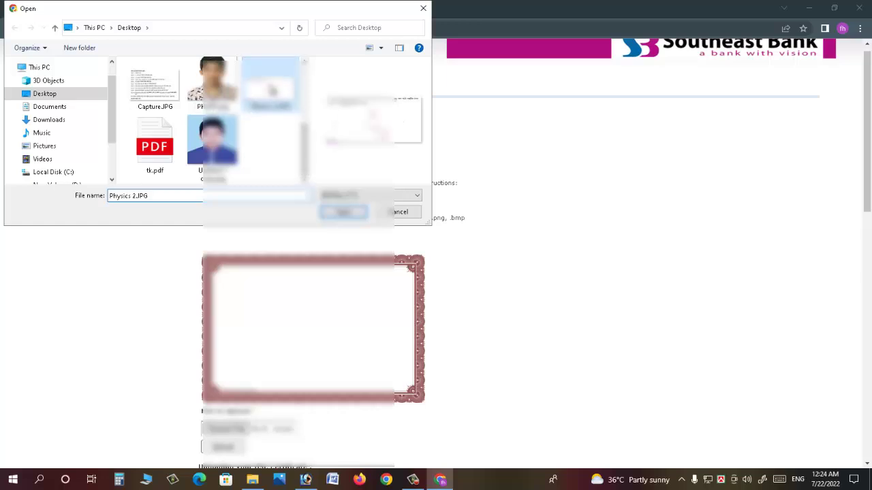
click(344, 213)
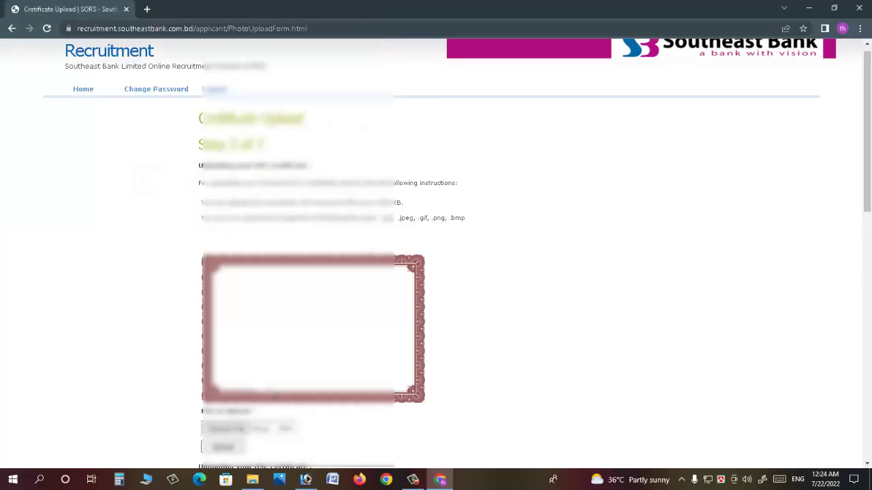
scroll(265, 398, down, 1)
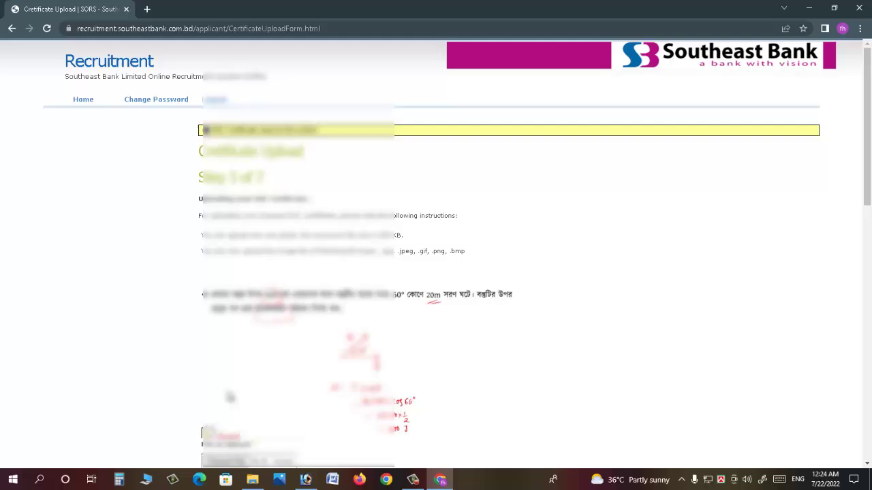
scroll(436, 272, down, 2)
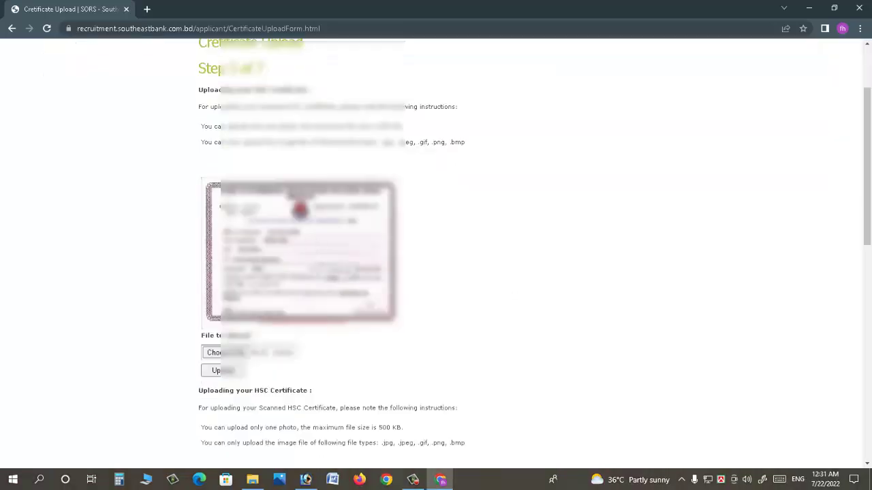
scroll(294, 278, down, 6)
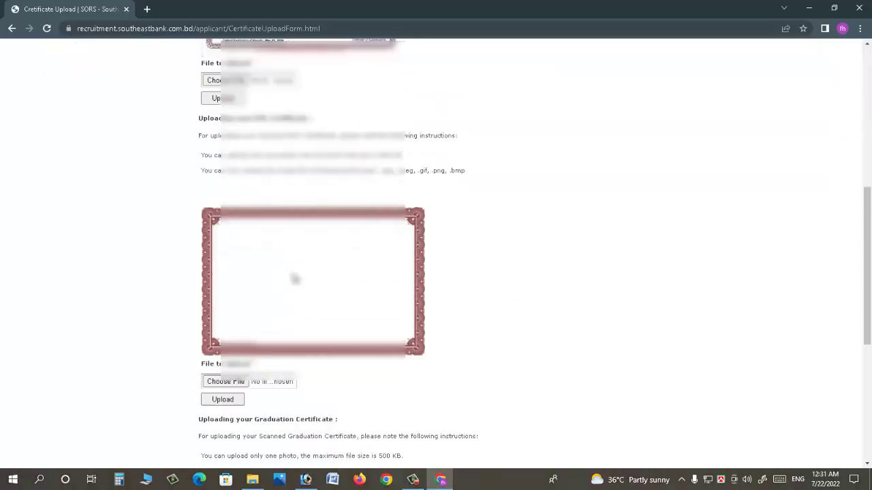
- Pick SSC CERTIFICATE.jpg from the Desktop New folder and upload it as the HSC certificate
click(230, 329)
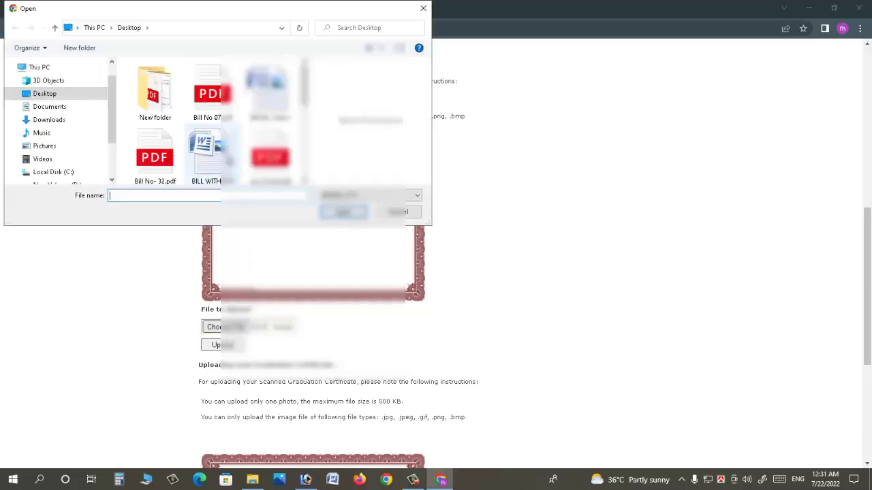
click(218, 155)
text(HBILL WITHOUT BILL.docx)
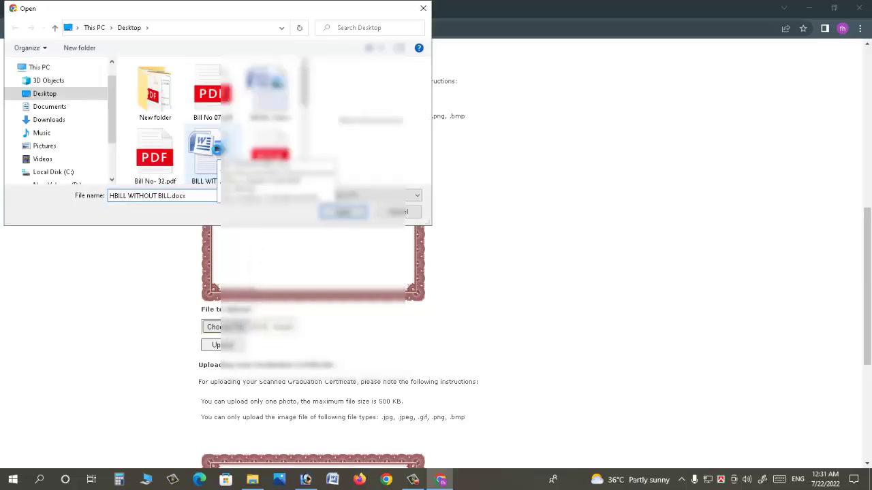
double_click(155, 95)
click(266, 96)
click(344, 212)
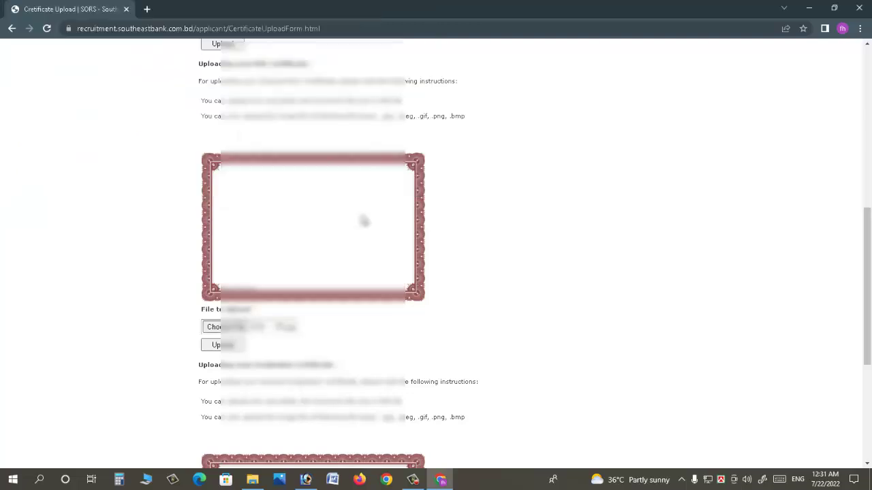
click(223, 345)
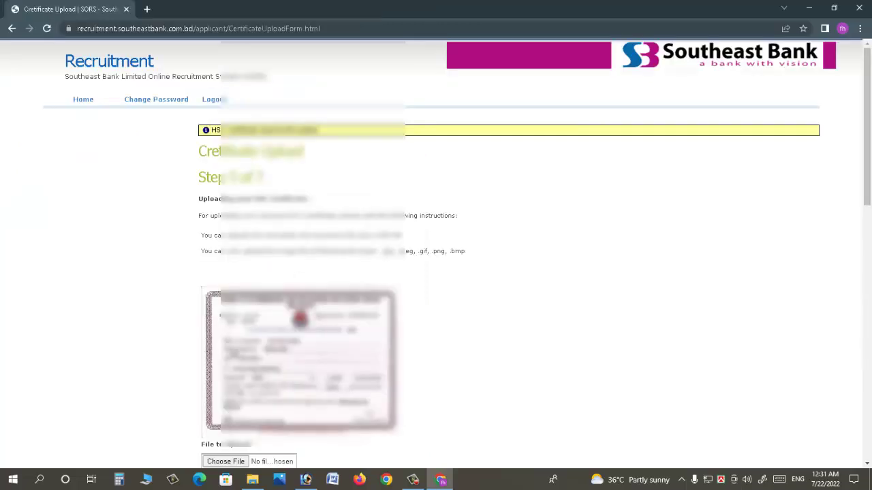
scroll(454, 365, down, 1)
scroll(246, 442, down, 4)
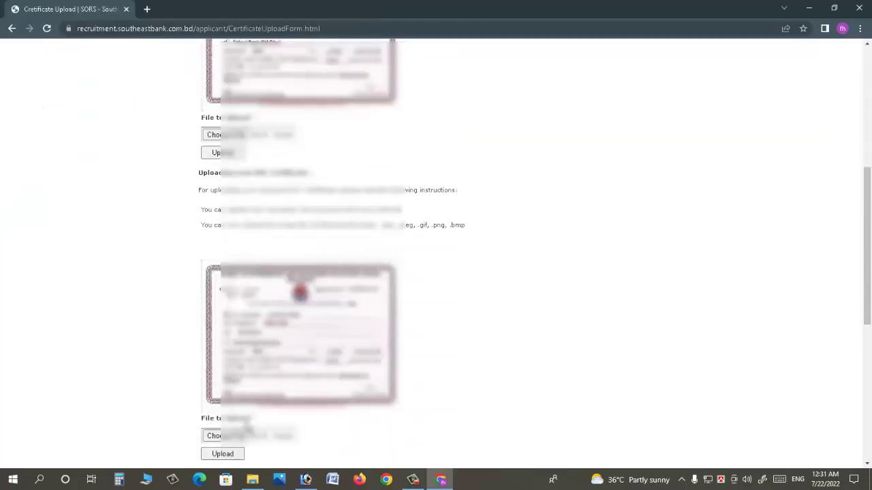
scroll(246, 428, down, 5)
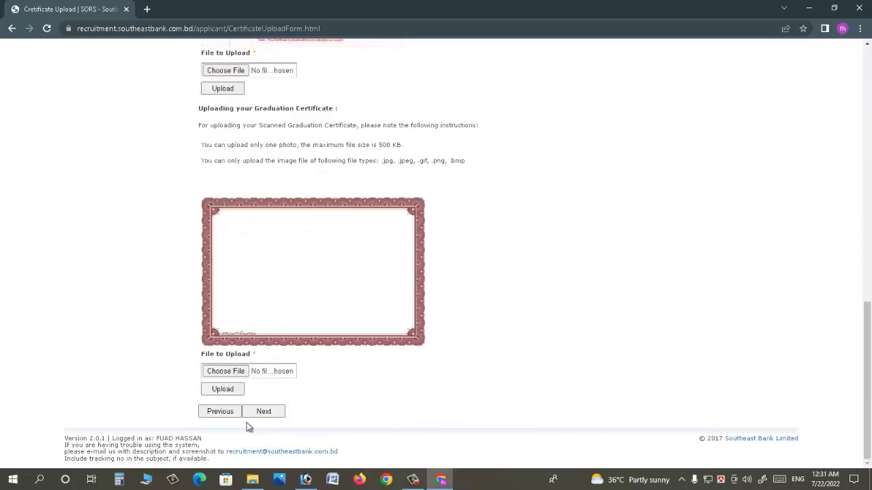
- Upload HONS CERTIFICATE.jpg as the graduation certificate and proceed to submission
click(221, 372)
scroll(229, 164, down, 1)
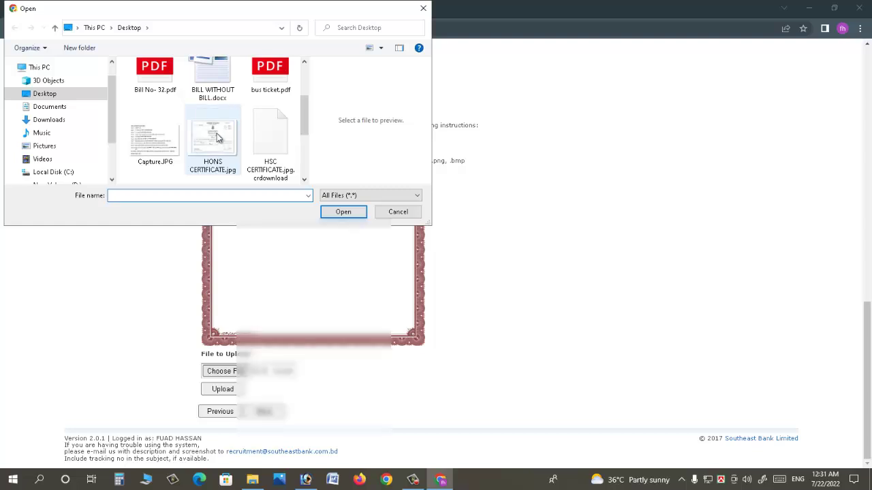
click(235, 170)
click(337, 213)
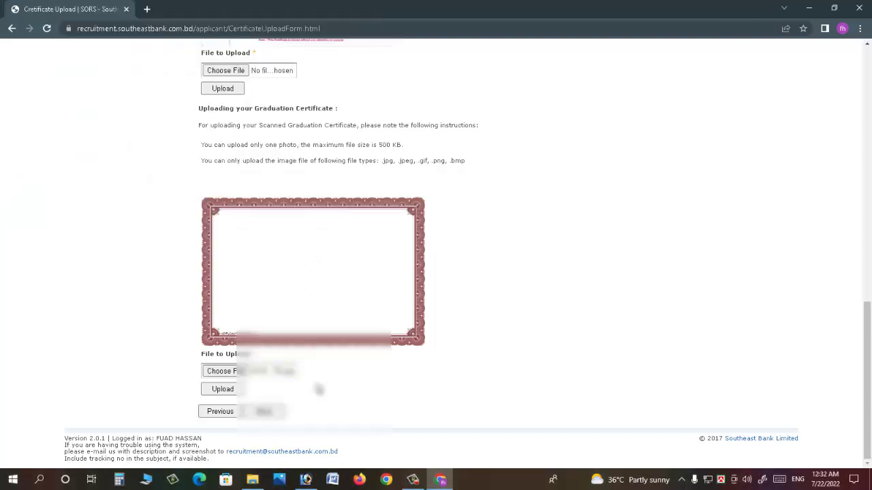
click(219, 393)
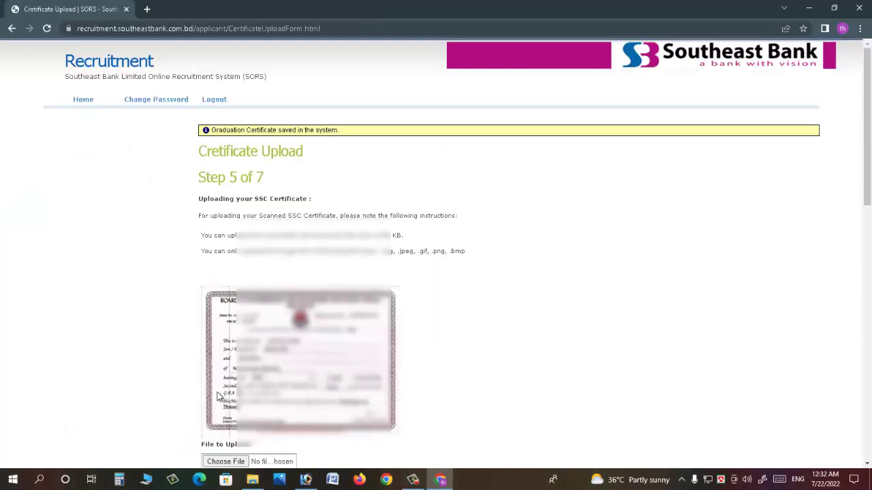
scroll(219, 392, down, 2)
scroll(232, 374, down, 5)
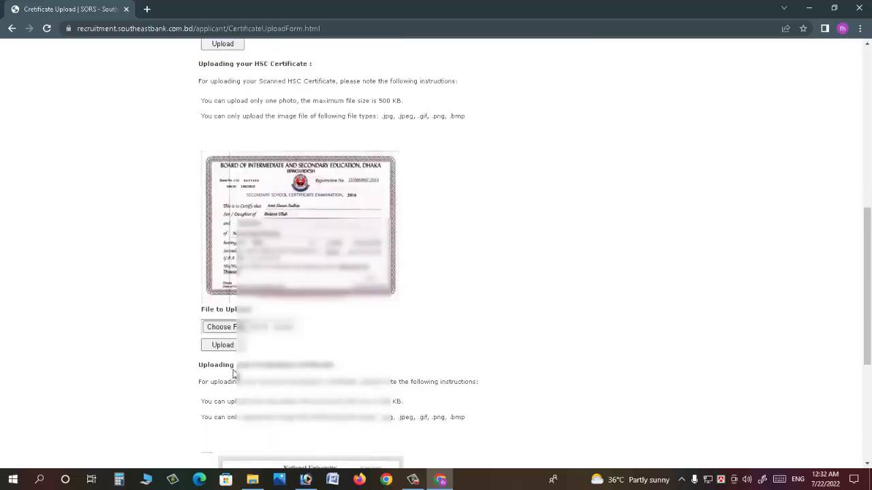
scroll(232, 373, down, 4)
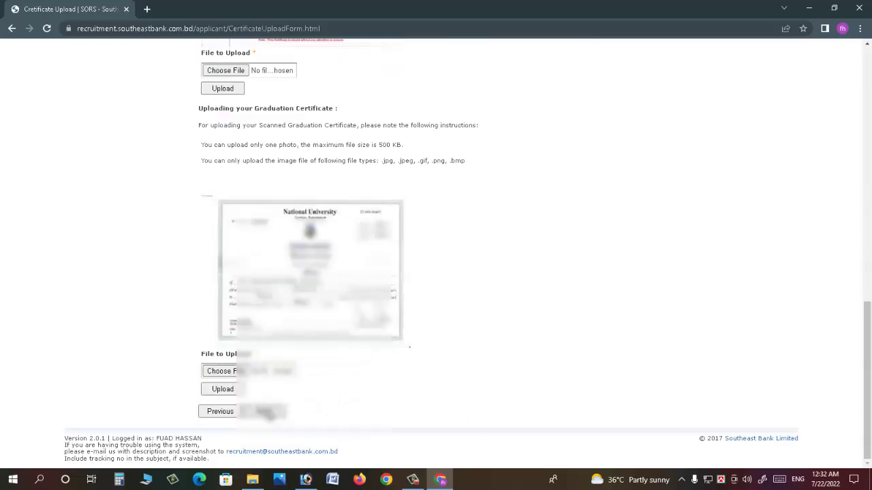
click(267, 412)
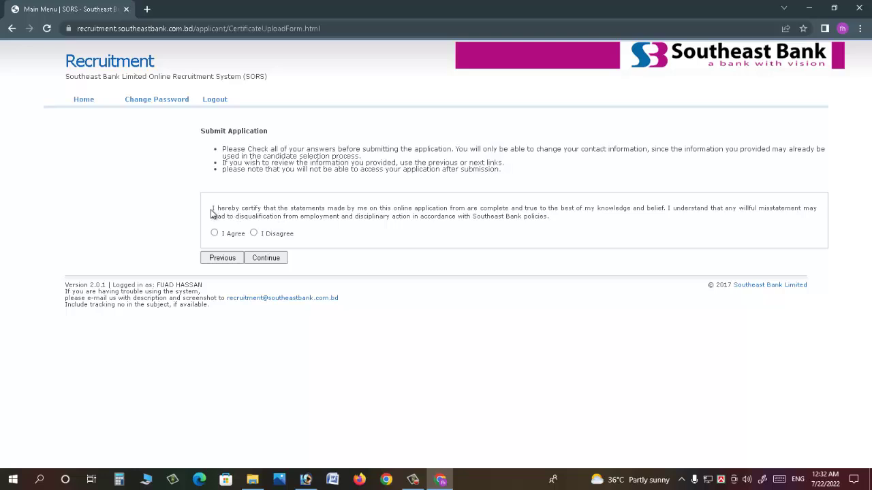
- Highlight the opening of the declaration and submit the completed application
drag(212, 214, 261, 211)
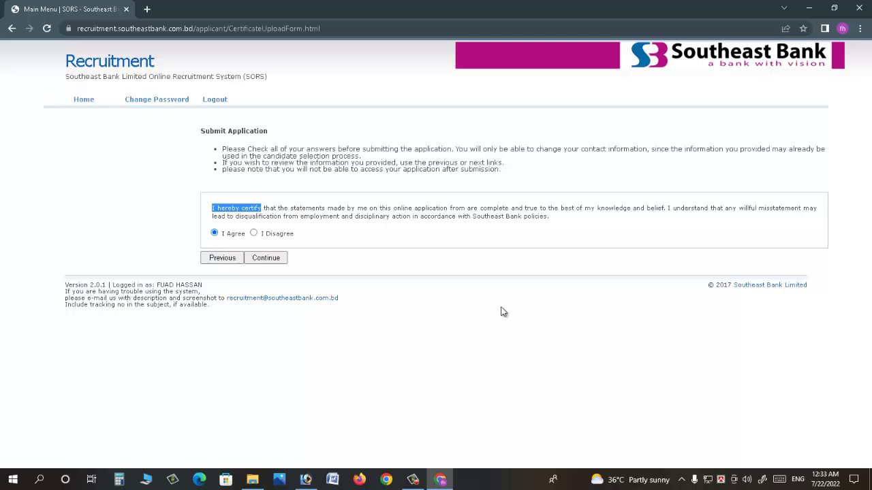
click(269, 261)
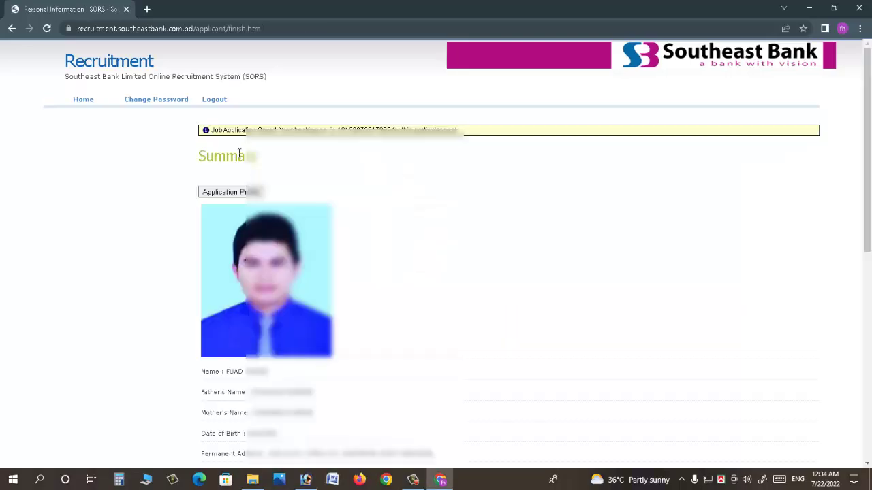
- Highlight the tracking number and summary heading, then open the Application Print profile
drag(288, 130, 462, 129)
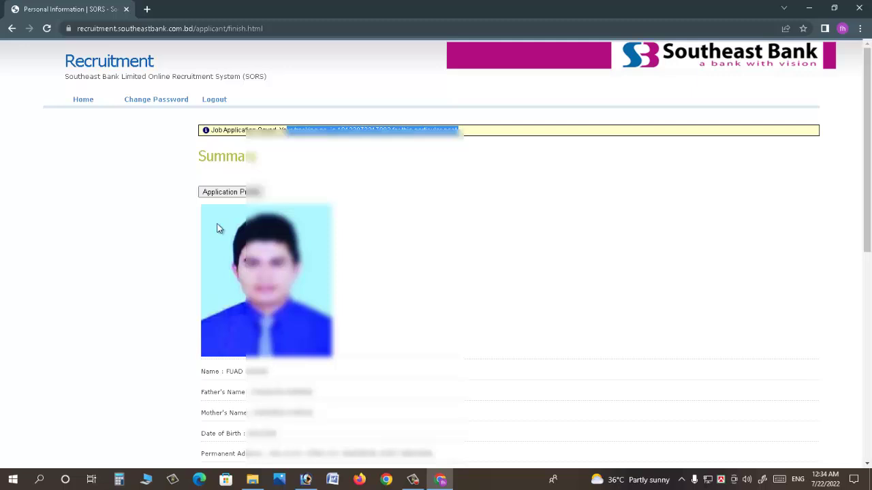
drag(154, 156, 245, 157)
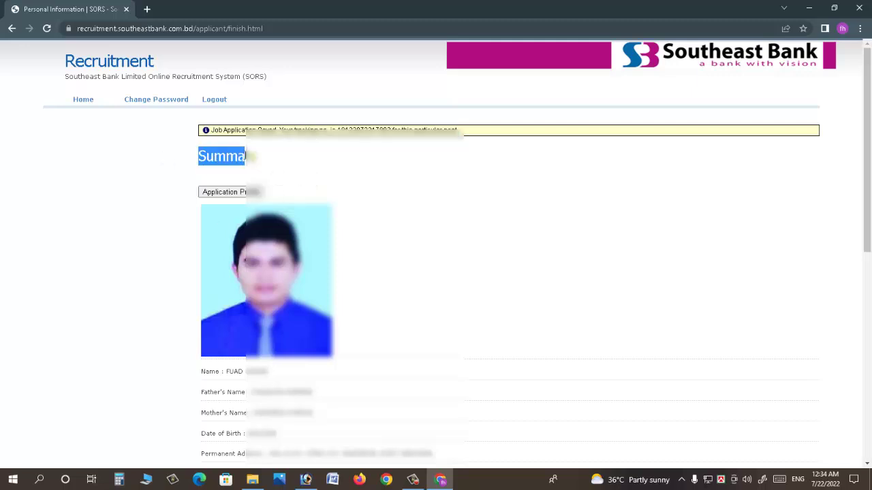
click(230, 193)
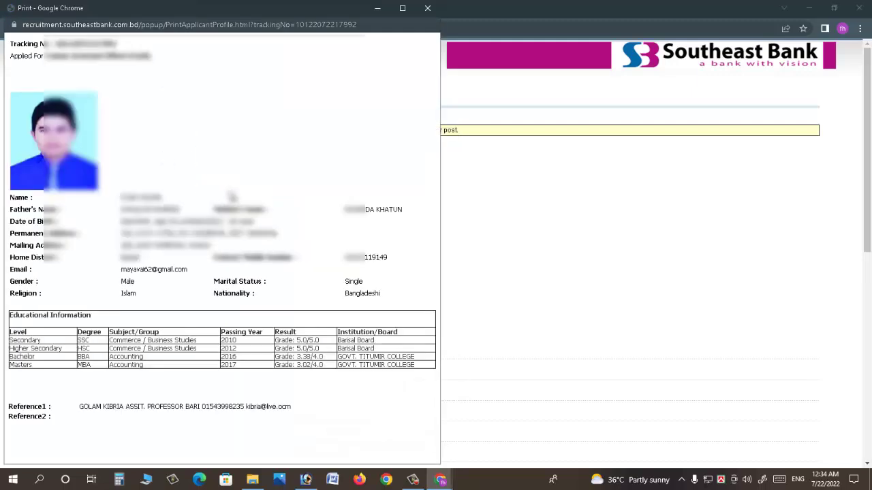
drag(26, 43, 119, 45)
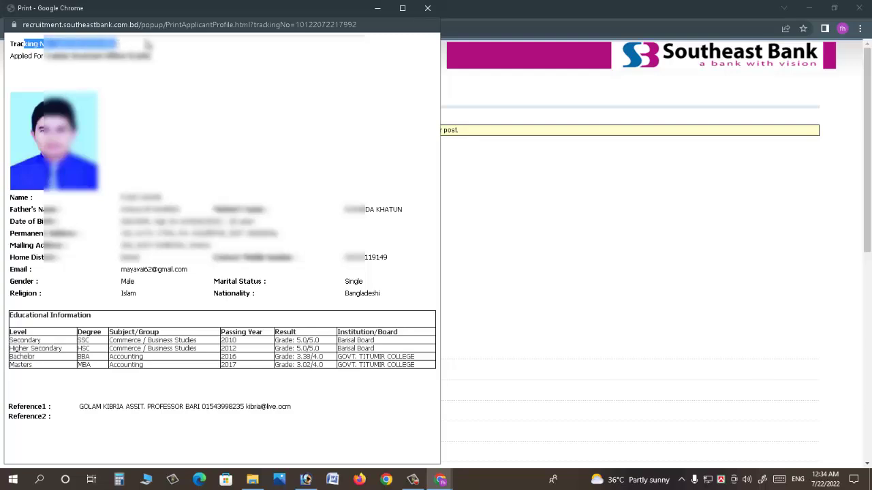
click(86, 69)
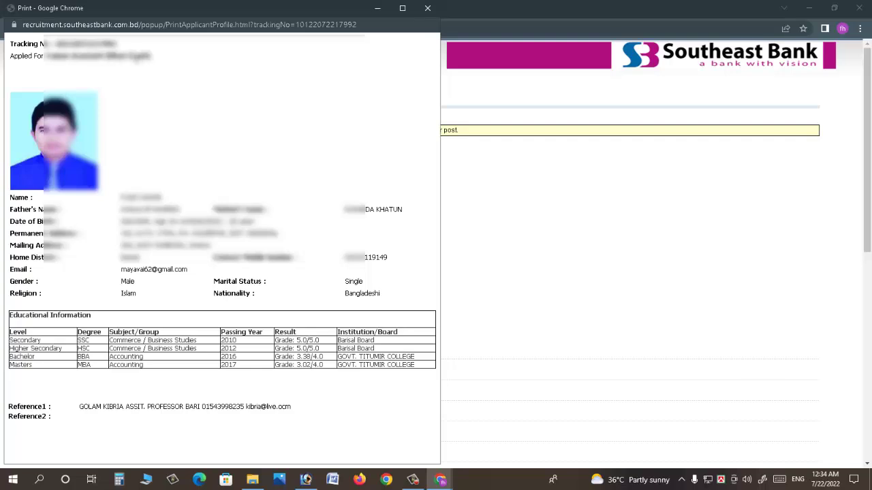
drag(32, 56, 103, 60)
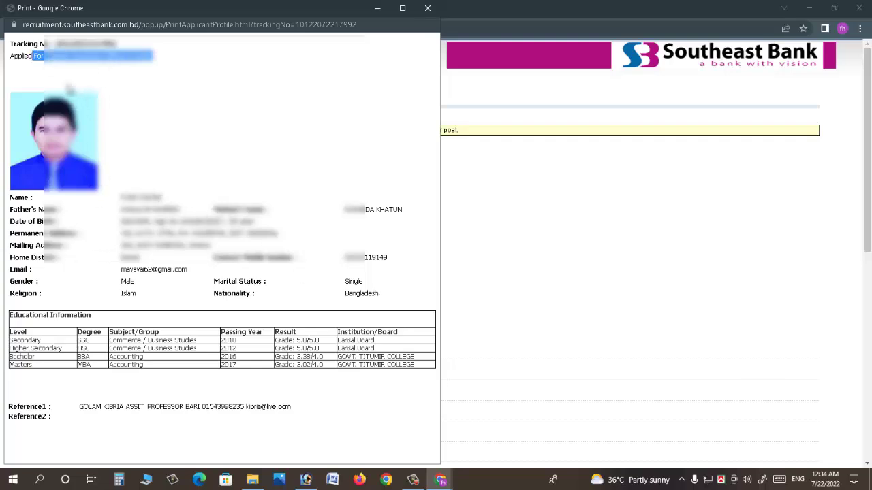
click(56, 71)
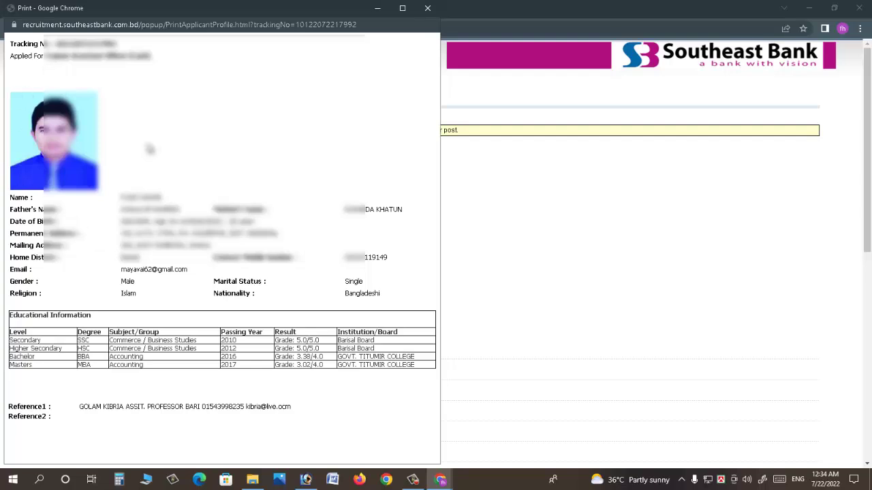